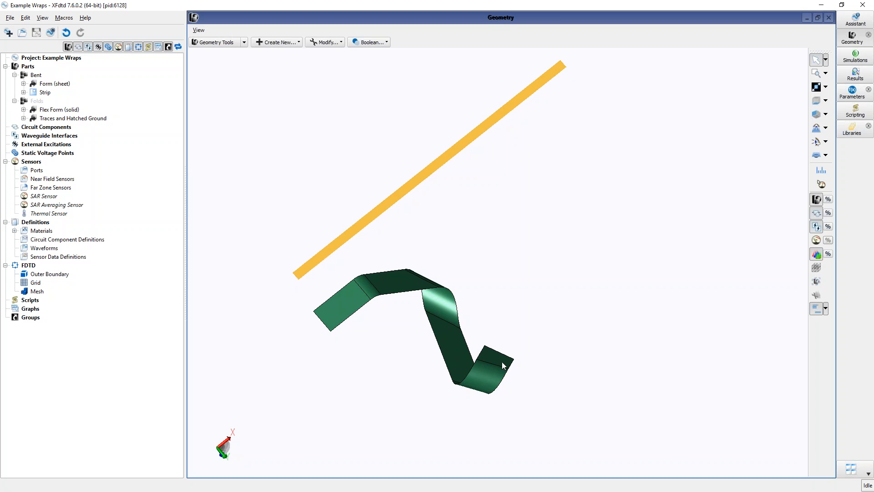
- Start a Wrap Sheet operation with the Strip as the source part and Form (sheet) as the target part
middle_click_drag(496, 227, 397, 262)
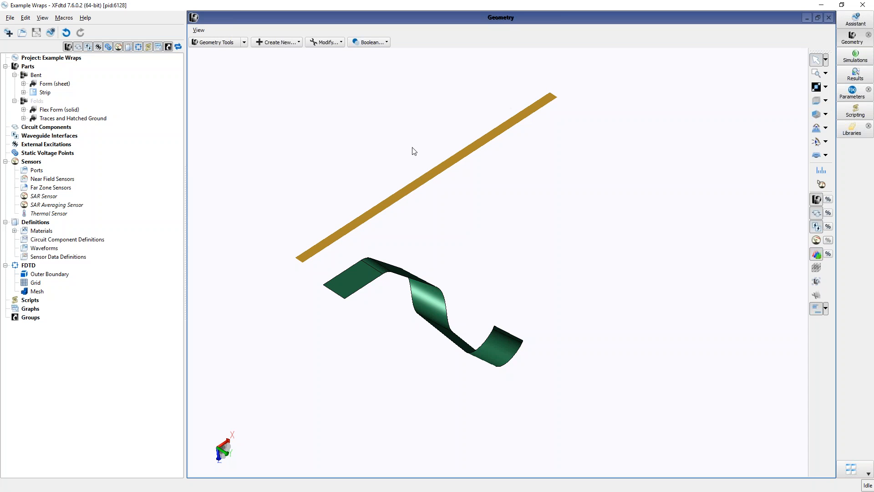
left_click(334, 43)
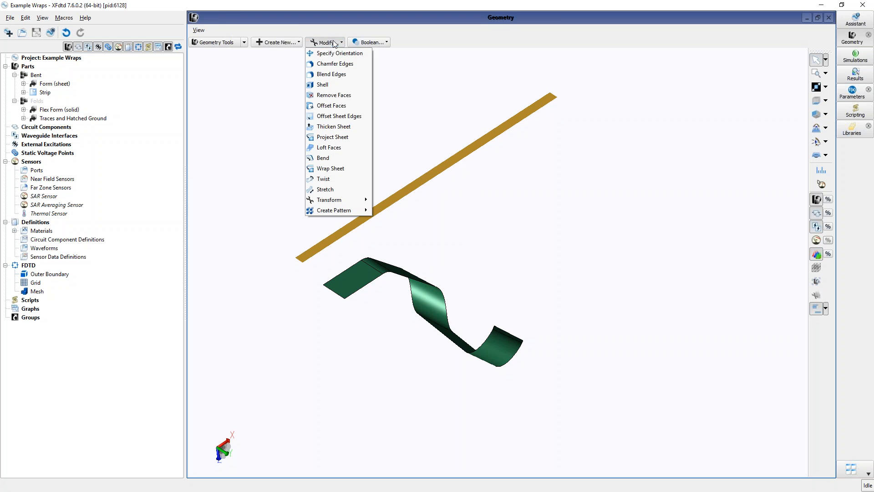
left_click(337, 168)
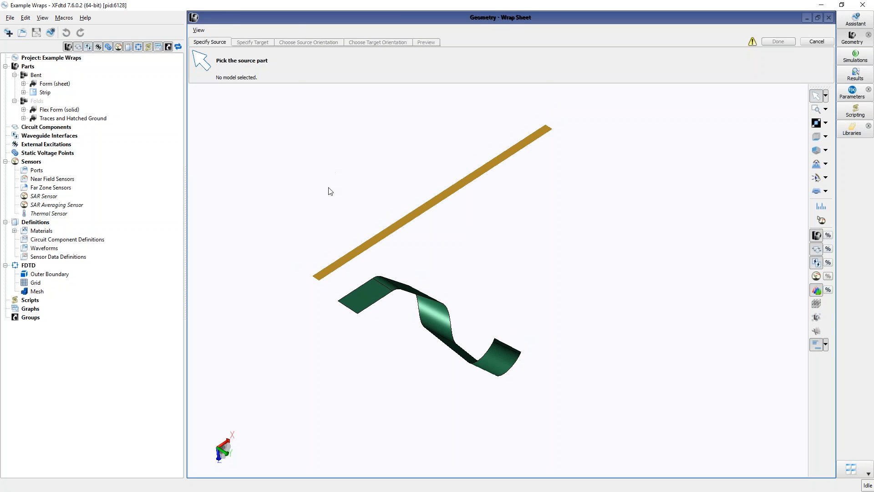
left_click(335, 266)
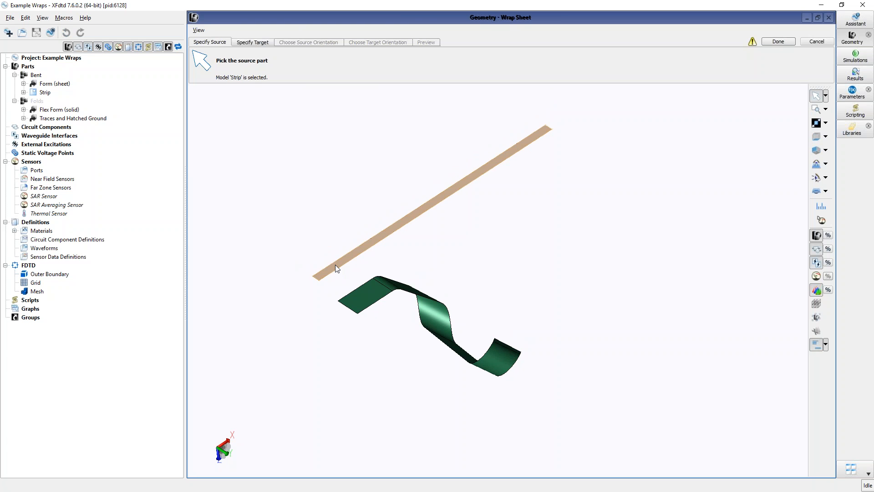
left_click(248, 42)
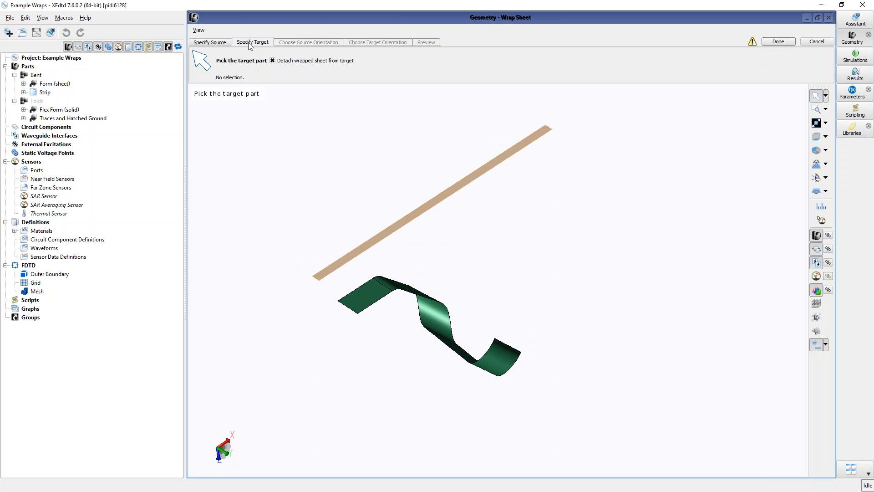
left_click(374, 298)
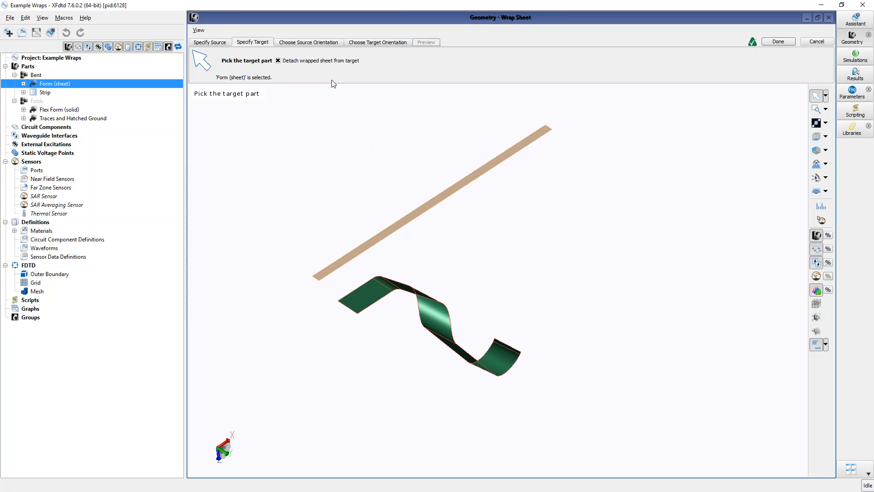
- Place the wrap's source origin at the center of the strip's short end edge nearest the form, with W' pointing up normal to its face
left_click(314, 43)
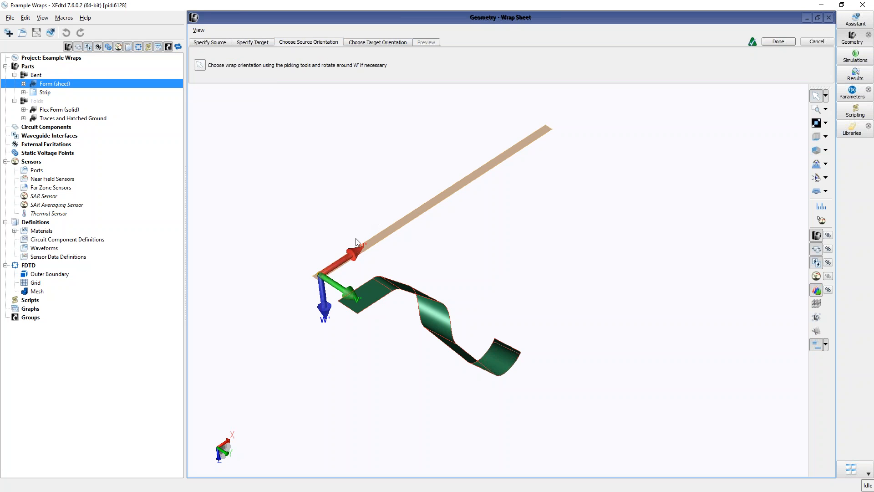
left_click(199, 66)
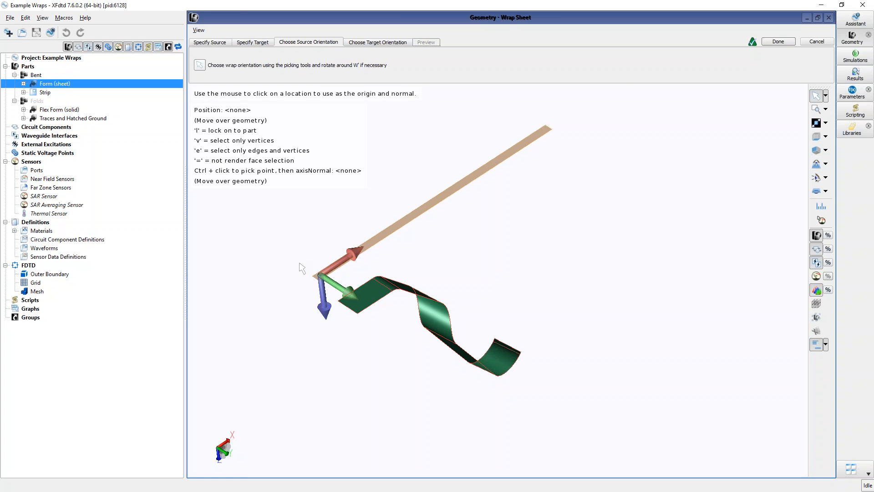
scroll(307, 275, "up", 2)
scroll(321, 284, "up", 3)
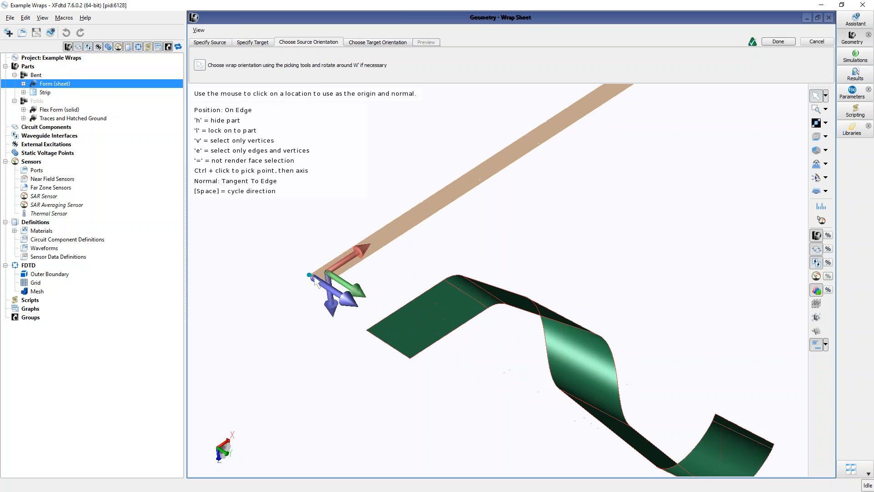
left_click(320, 286)
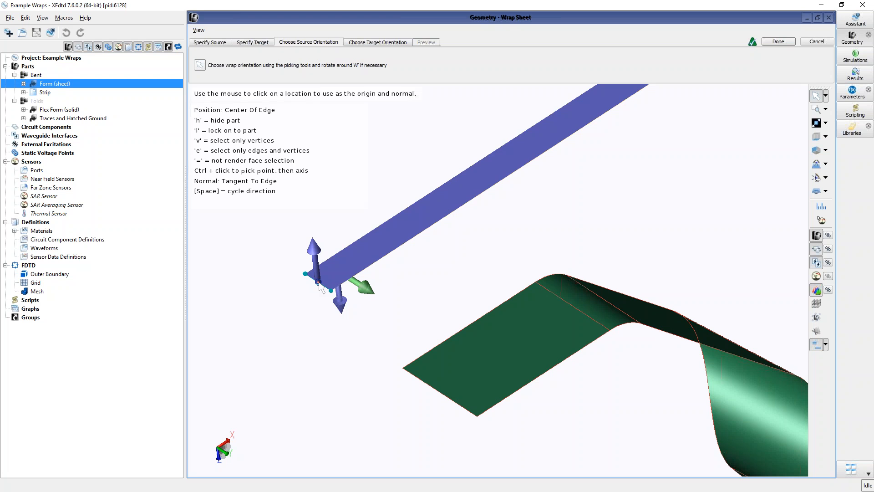
left_click(320, 286)
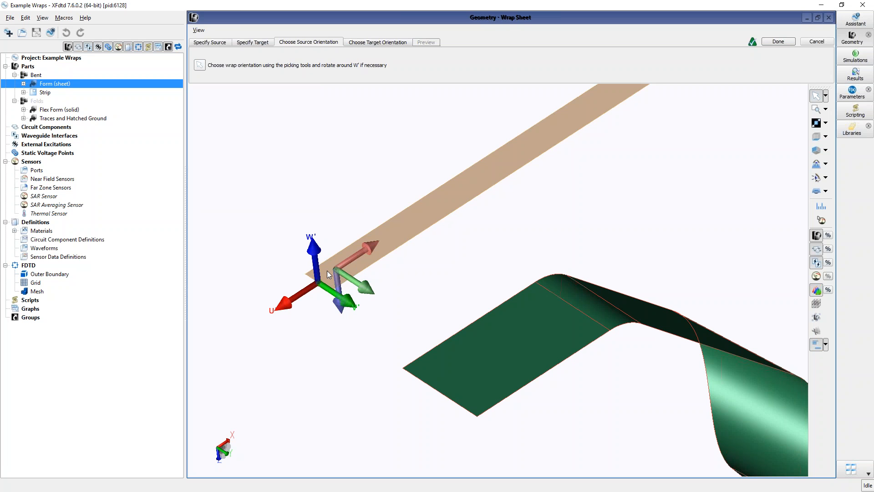
- Place the wrap's target origin on the form's flat end face near the middle of its end edge, with the normal flipped to point up
left_click(372, 43)
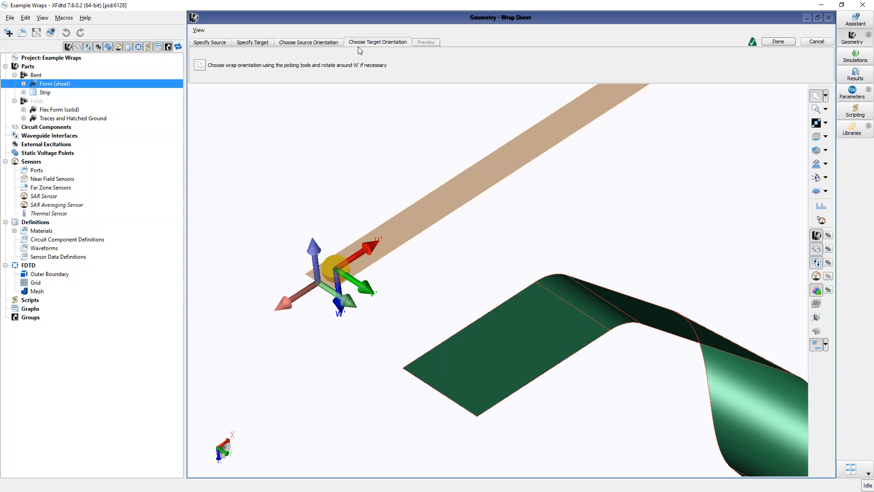
left_click(200, 65)
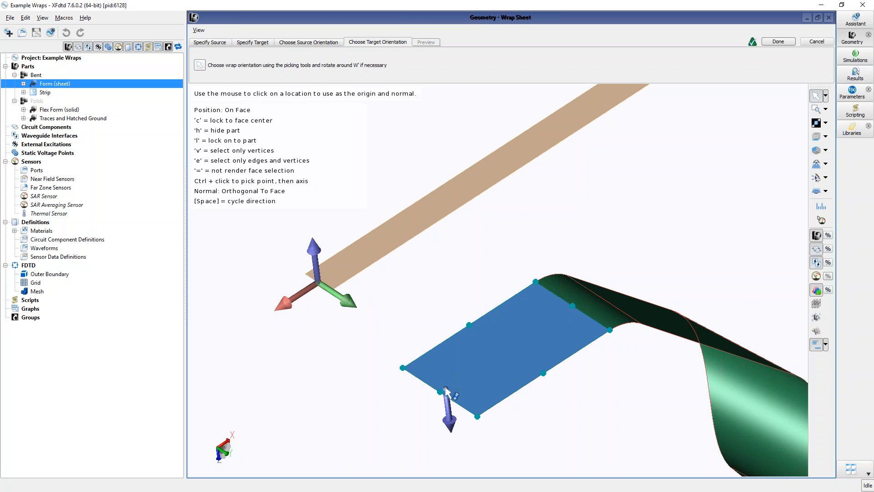
key("space")
left_click(446, 392)
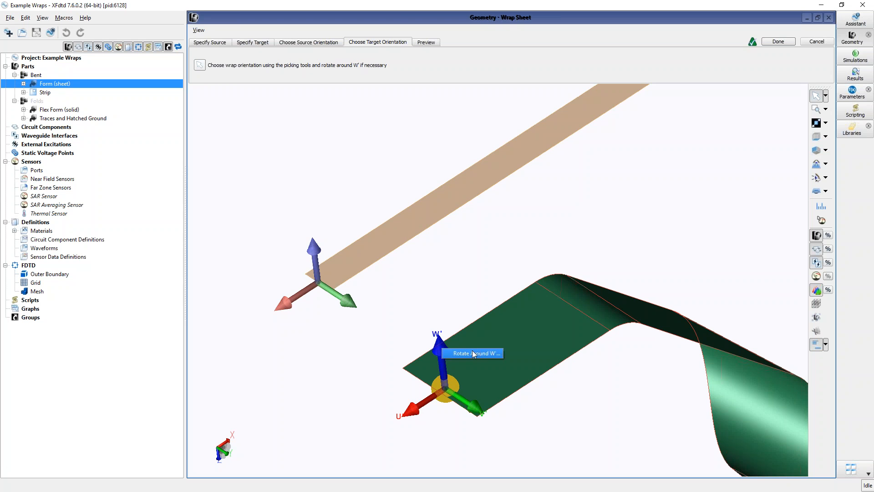
left_click(296, 373)
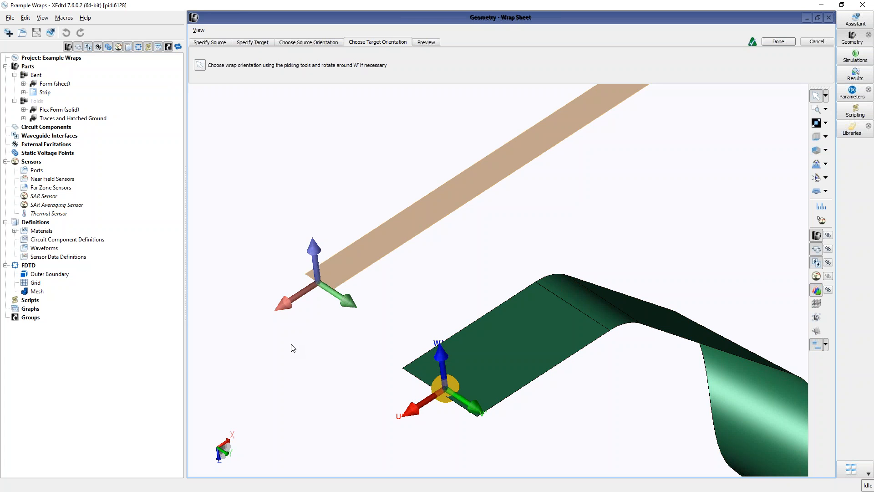
scroll(303, 362, "down", 5)
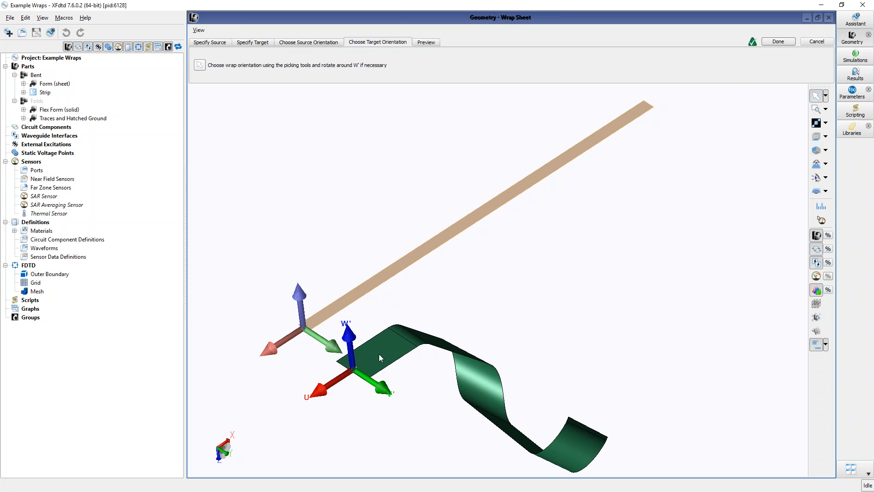
- Preview the strip wrapped onto the bent form and accept the wrap
left_click(426, 43)
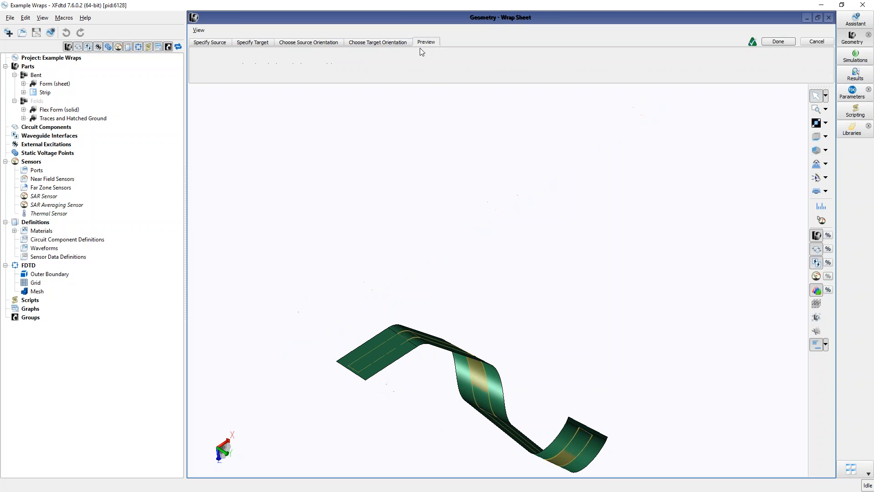
middle_click_drag(477, 246, 446, 109)
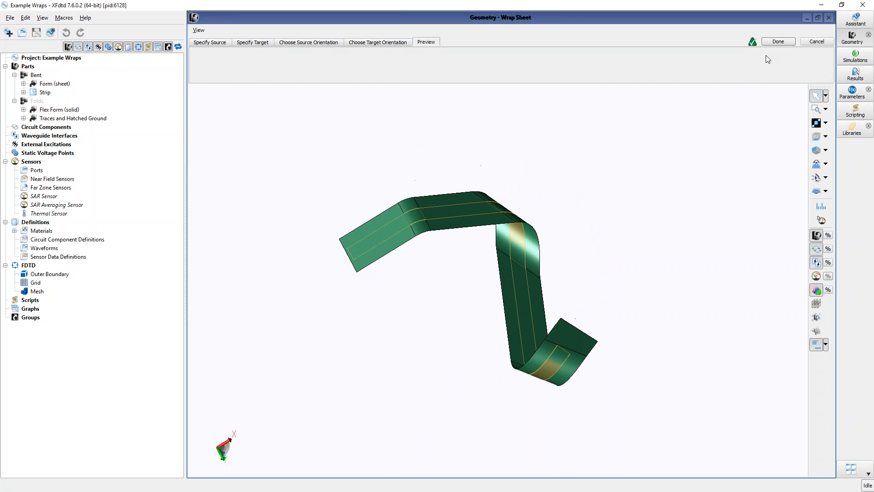
left_click(788, 42)
middle_click_drag(483, 174, 490, 261)
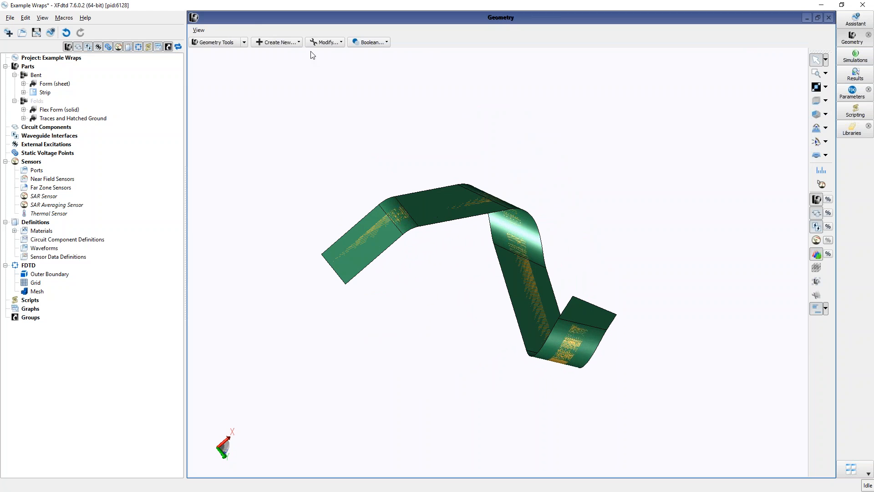
- Thicken the bent Form (sheet) part with the Thicken Sheet operation
left_click(325, 42)
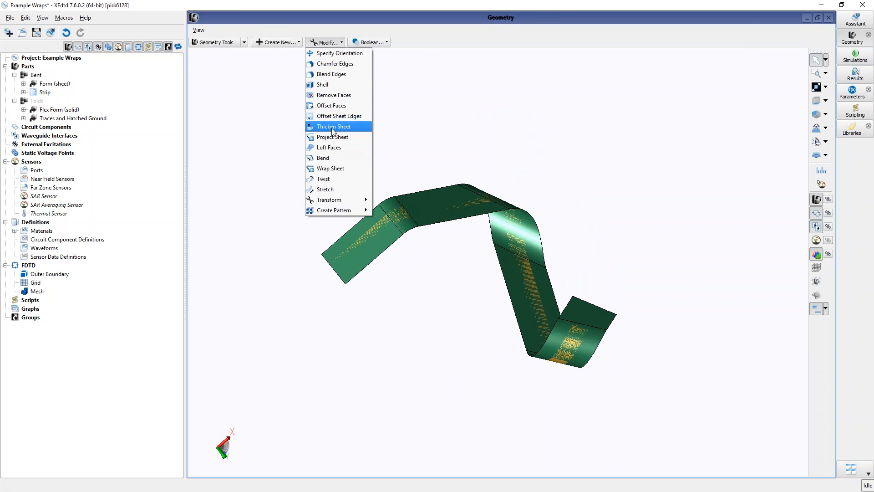
left_click(334, 126)
left_click(381, 239)
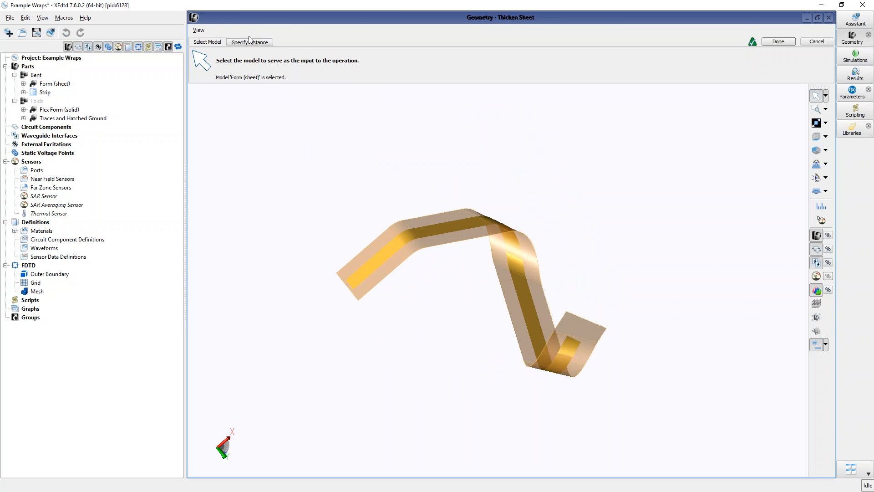
left_click(266, 42)
left_click(778, 42)
middle_click_drag(461, 151, 398, 351)
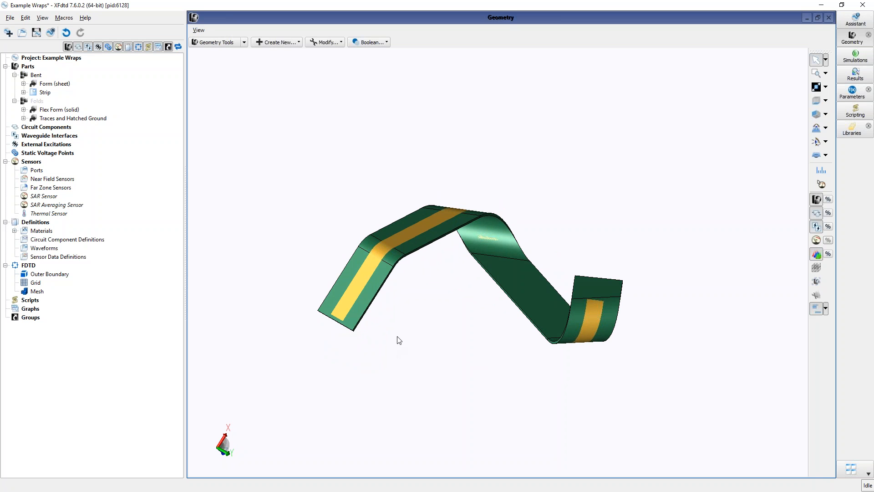
- Hide the Bent assembly, make the Folds assembly visible and fit it in the view
left_click(33, 75)
right_click(33, 75)
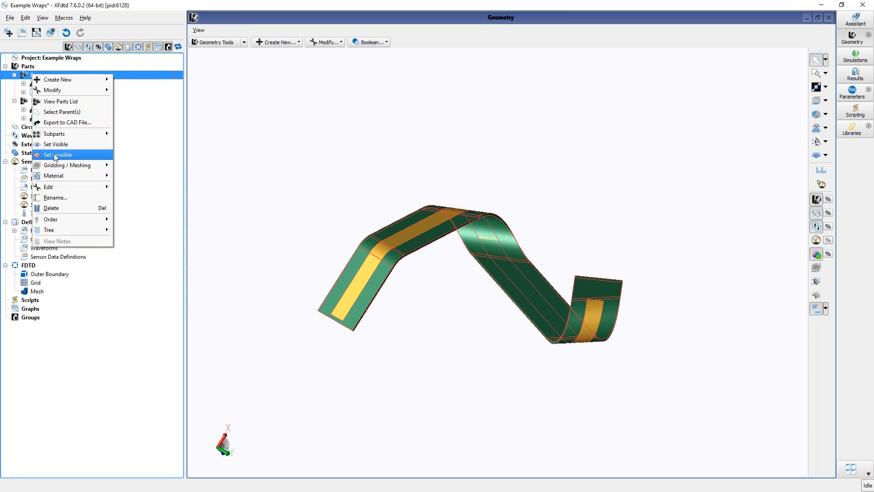
left_click(45, 143)
left_click(38, 101)
right_click(37, 101)
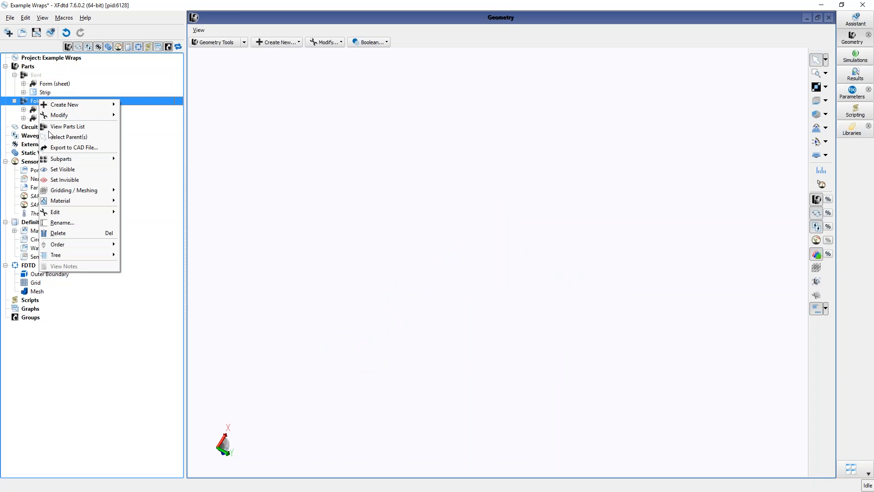
left_click(75, 171)
left_click(816, 87)
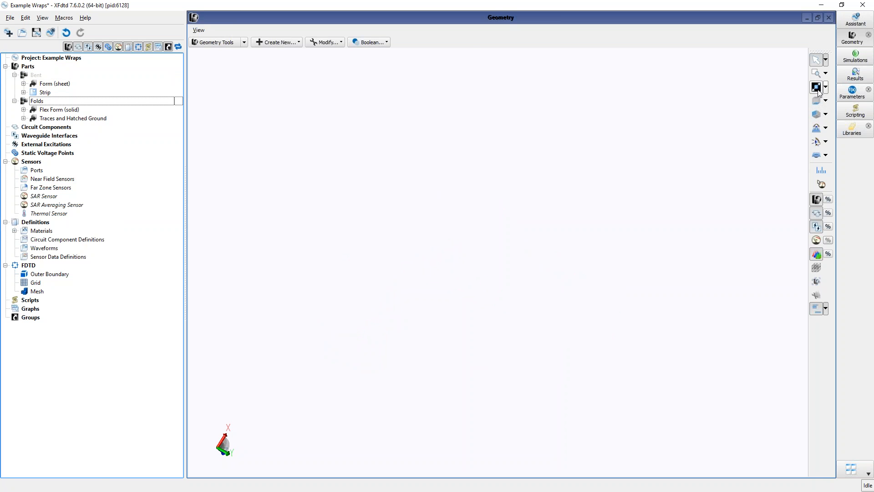
left_click_drag(346, 240, 363, 201)
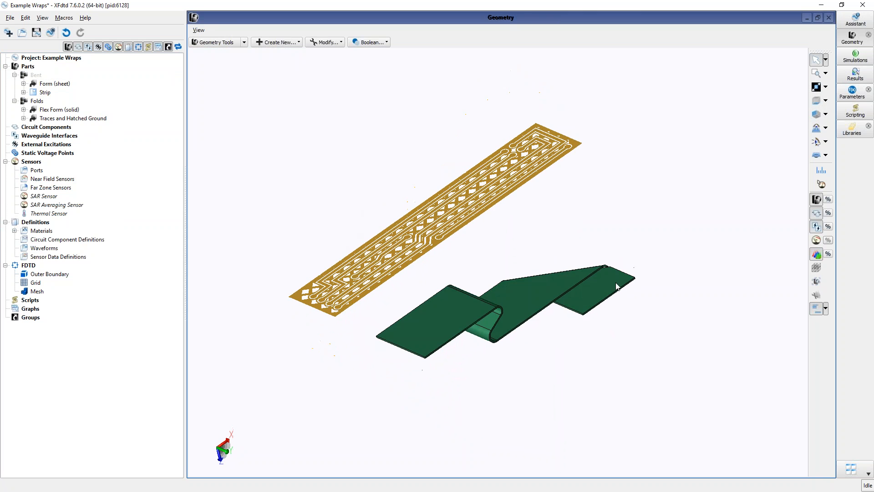
left_click_drag(728, 342, 703, 364)
left_click_drag(476, 275, 509, 295)
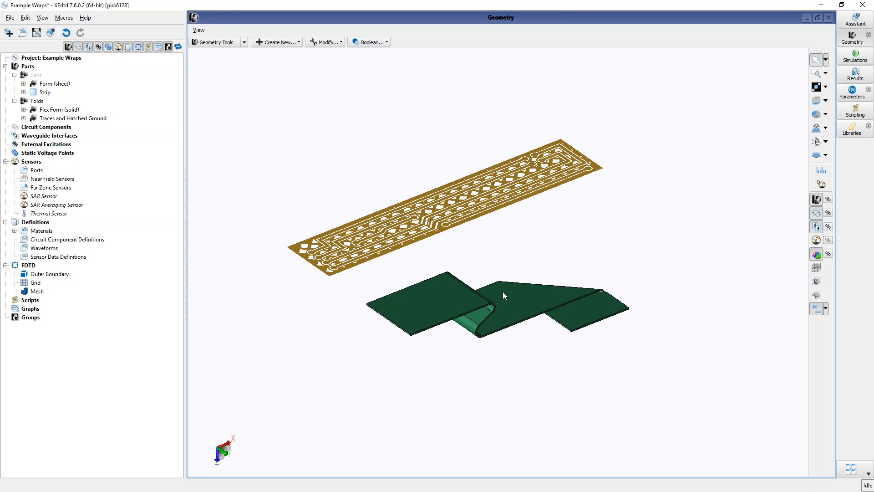
- Create a sheet body from the seven connected faces along one side of the folded Flex Form solid
mouse_move(502, 291)
middle_mouse_down()
mouse_move(511, 277)
mouse_move(510, 285)
middle_mouse_up()
left_click(289, 45)
left_click(288, 94)
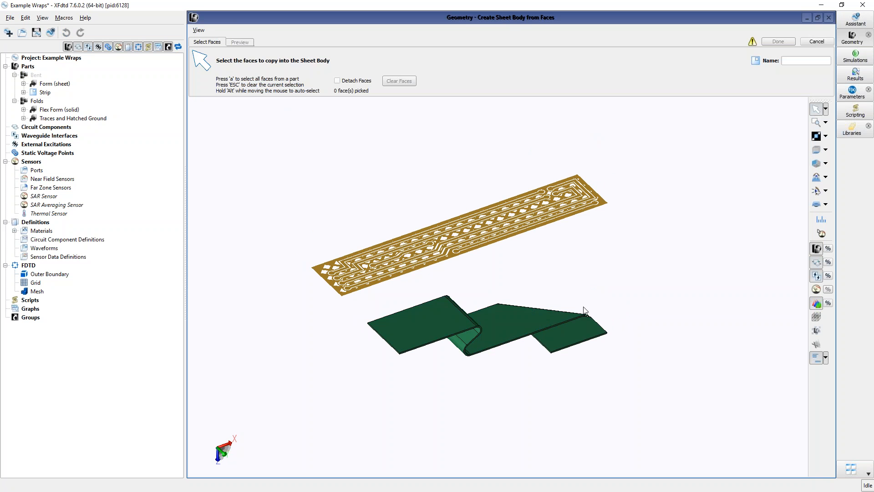
mouse_move(678, 295)
middle_mouse_down()
mouse_move(665, 218)
mouse_move(679, 320)
mouse_move(581, 335)
middle_mouse_up()
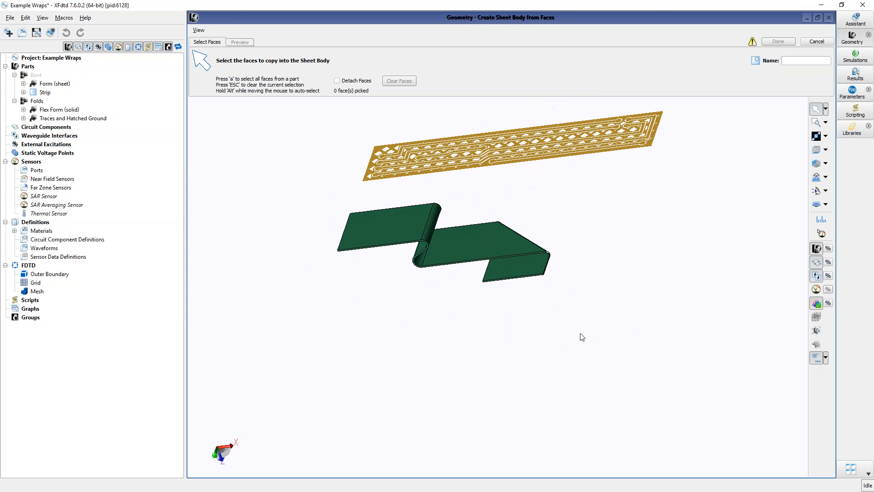
left_click(394, 225)
middle_click_drag(533, 200, 428, 241)
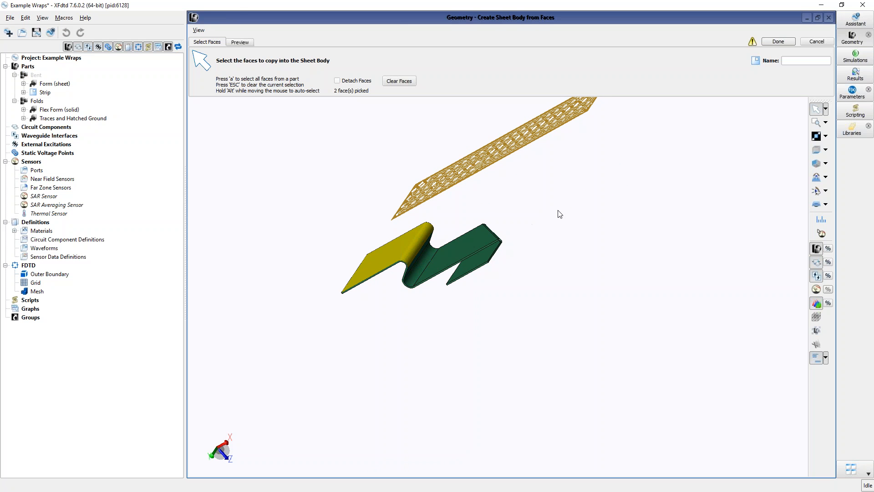
middle_click_drag(558, 212, 507, 226)
left_click(428, 279)
mouse_move(351, 339)
middle_mouse_down()
mouse_move(414, 351)
mouse_move(436, 284)
middle_mouse_up()
left_click(436, 284)
mouse_move(626, 216)
middle_mouse_down()
mouse_move(528, 255)
mouse_move(564, 273)
mouse_move(506, 254)
mouse_move(441, 285)
middle_mouse_up()
left_click(436, 284)
middle_click_drag(630, 212, 751, 203)
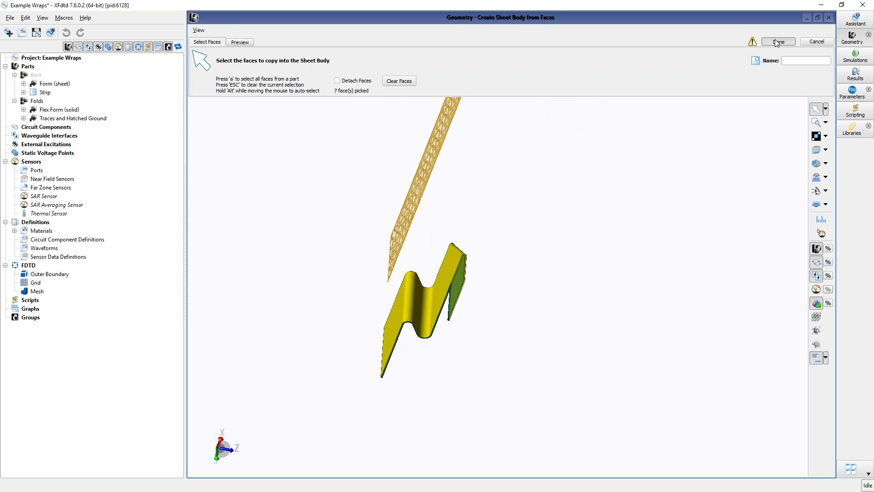
left_click(777, 41)
- Hide the Flex Form (solid) part so that only the new sheet body and the traces are displayed
middle_click_drag(568, 244, 647, 287)
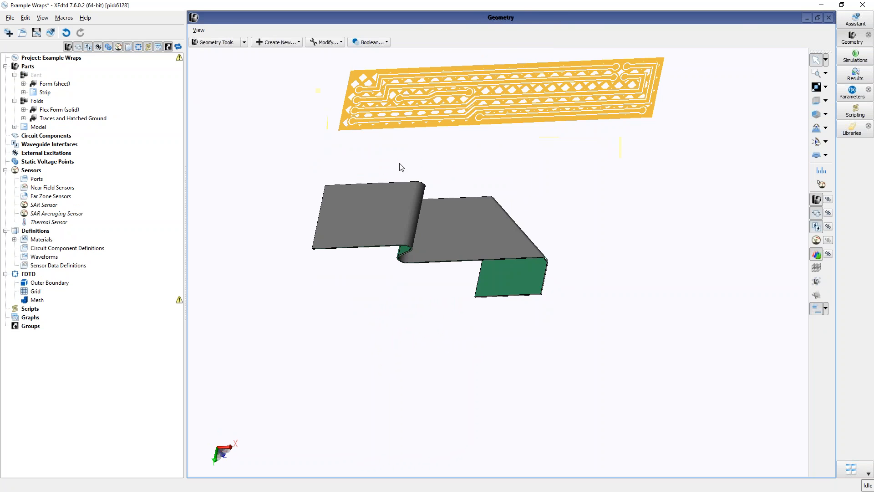
mouse_move(641, 195)
middle_mouse_down()
mouse_move(403, 160)
mouse_move(624, 195)
mouse_move(654, 191)
mouse_move(515, 452)
mouse_move(563, 207)
mouse_move(642, 202)
middle_mouse_up()
left_click(54, 112)
right_click(54, 110)
left_click(91, 199)
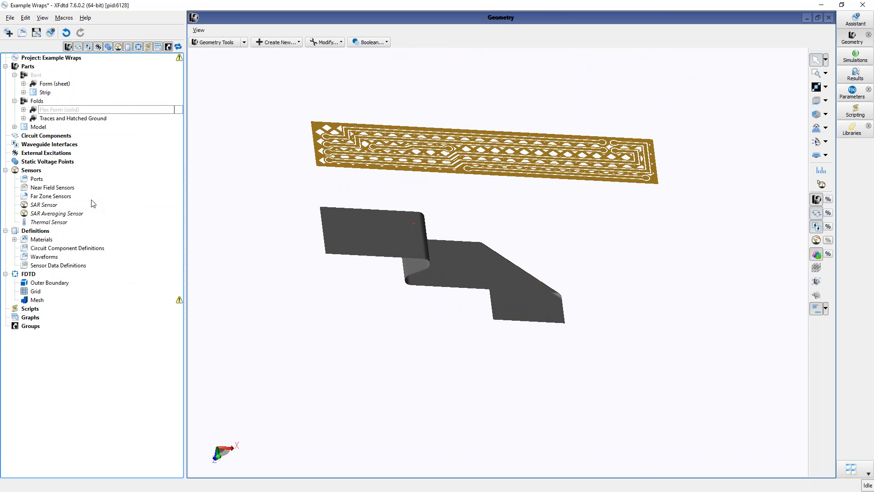
- Start a Wrap Sheet operation with the traces and hatched ground as source and the folded sheet body as target
middle_click_drag(555, 367, 630, 339)
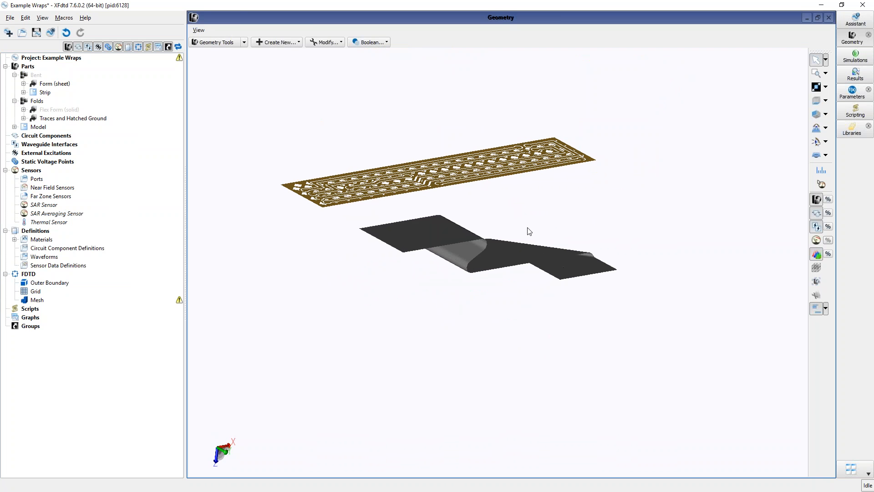
middle_click_drag(514, 297, 533, 341)
left_click(337, 43)
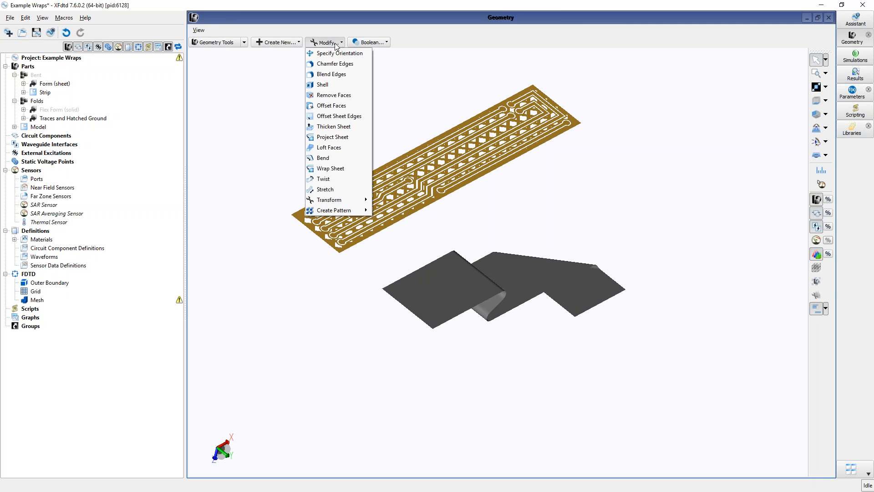
left_click(337, 168)
left_click(353, 235)
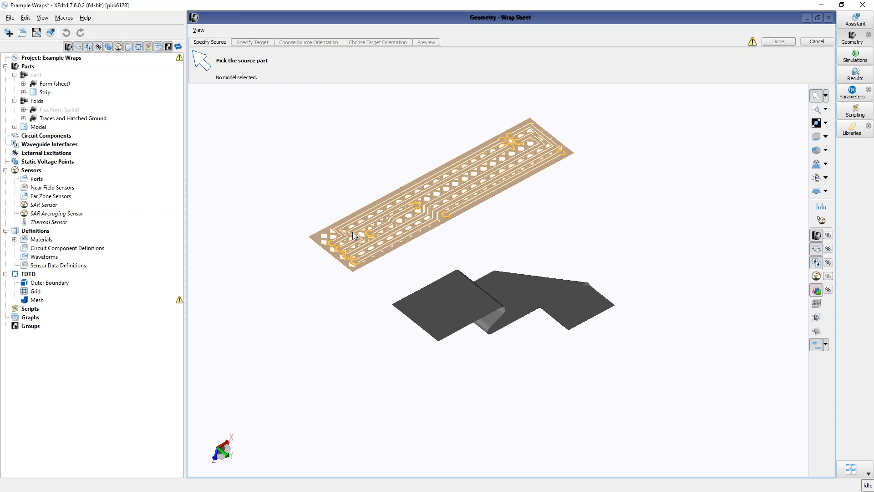
left_click(250, 42)
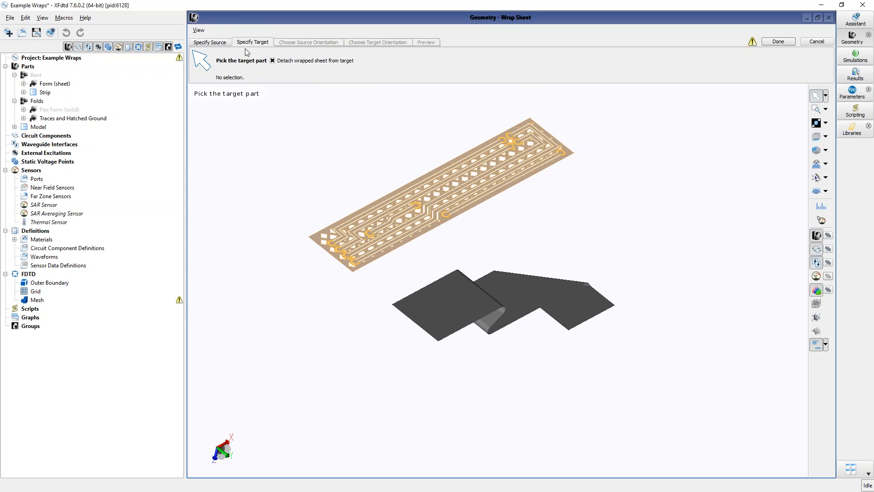
left_click(472, 308)
- Set the source orientation at the midpoint of the traces' short end edge, with W' normal to the sheet's face
left_click(325, 43)
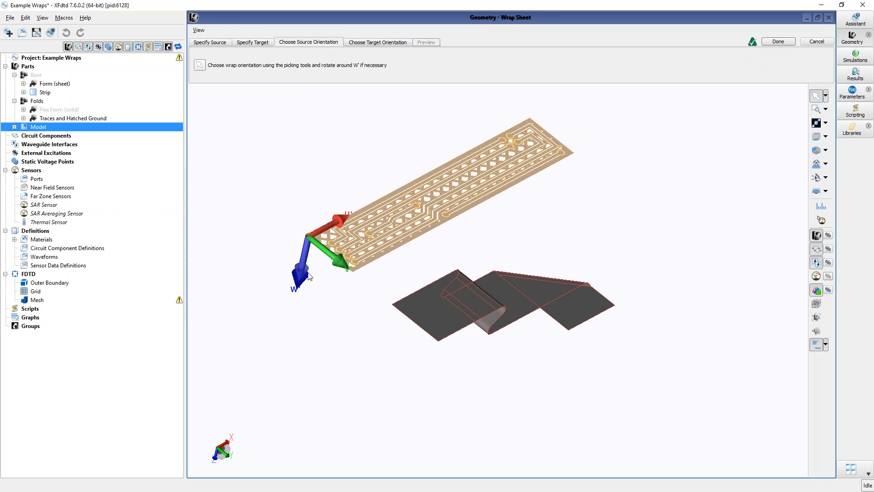
scroll(318, 275, "up", 3)
middle_click_drag(391, 286, 381, 369)
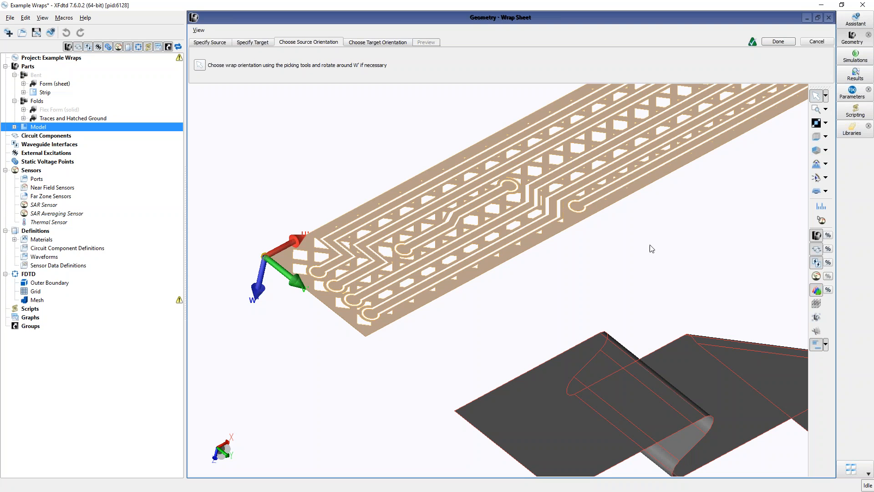
left_click(200, 65)
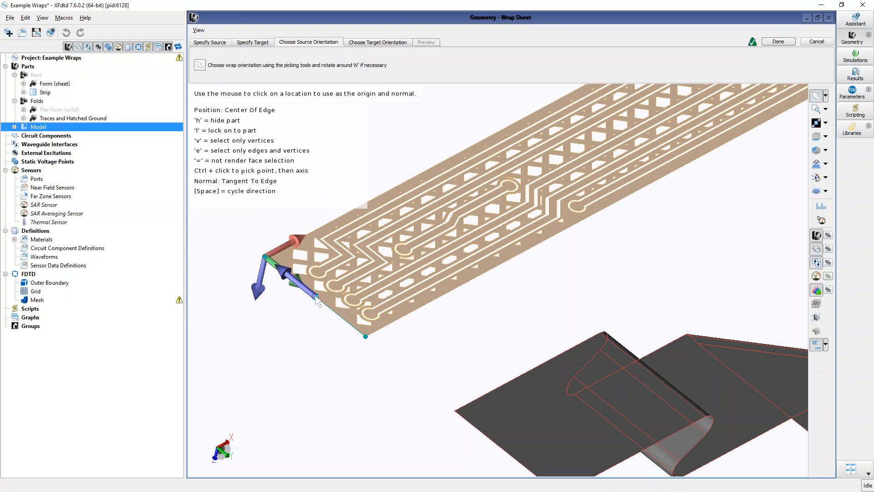
left_click(316, 297)
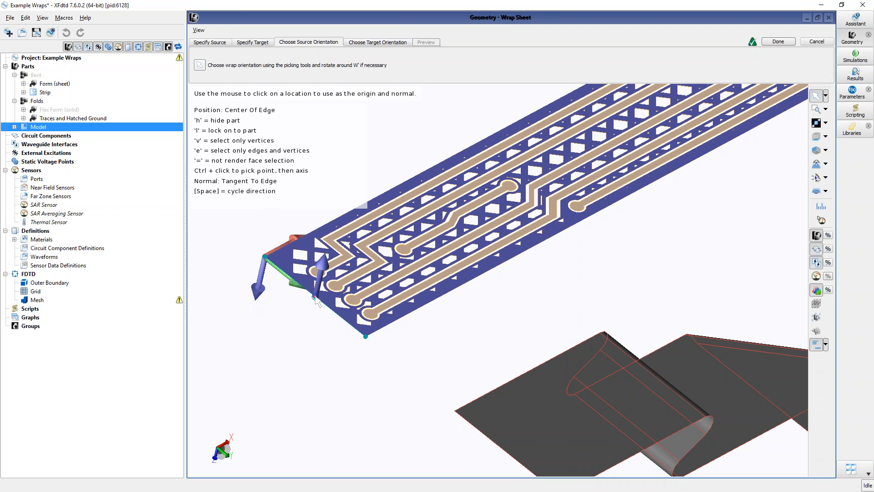
- Set the target orientation at the midpoint of the folded sheet's matching end edge, with W' normal to its face
left_click(363, 41)
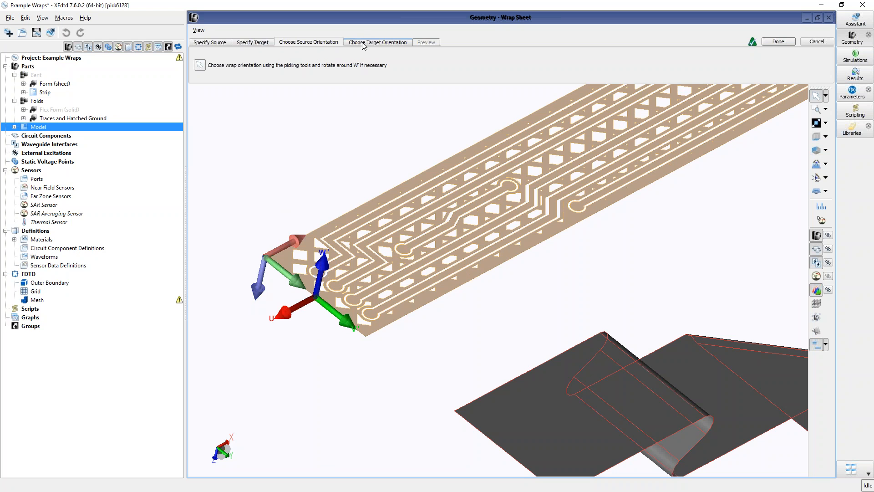
left_click(203, 69)
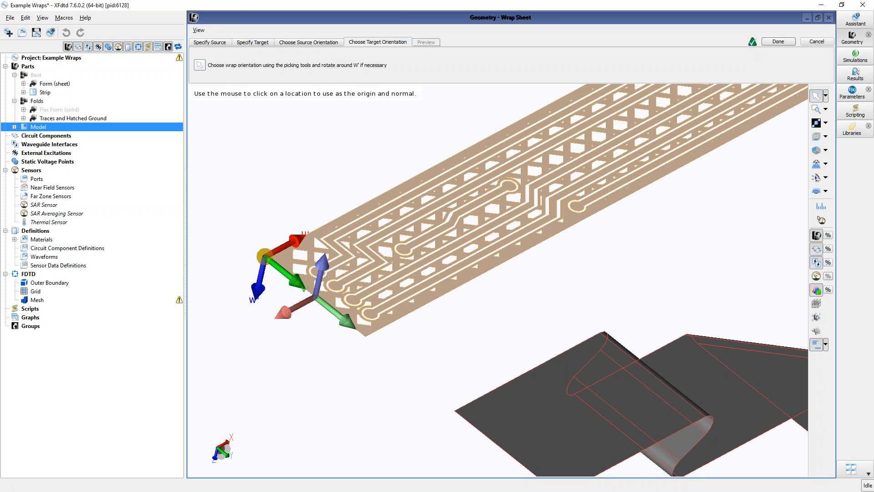
middle_click_drag(529, 312, 484, 227)
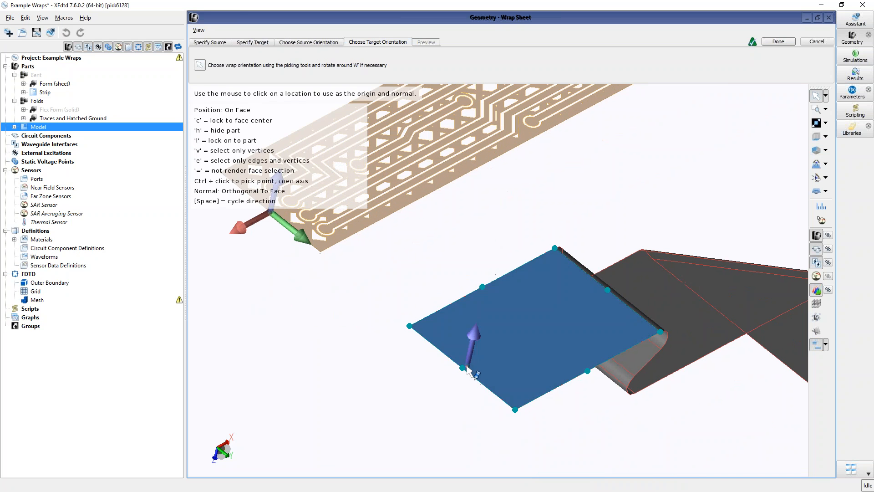
left_click(466, 367)
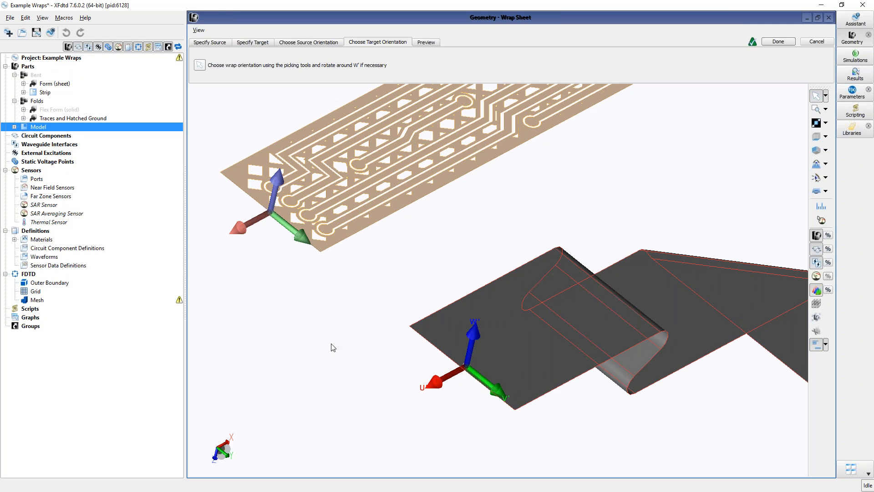
- Preview the traces wrapped around the folds from several angles and complete the wrap
scroll(329, 351, "down", 4)
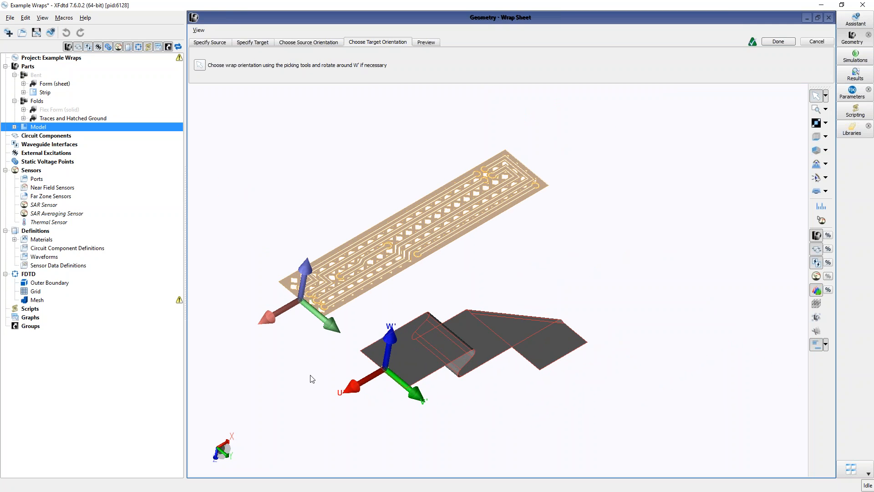
left_click(426, 43)
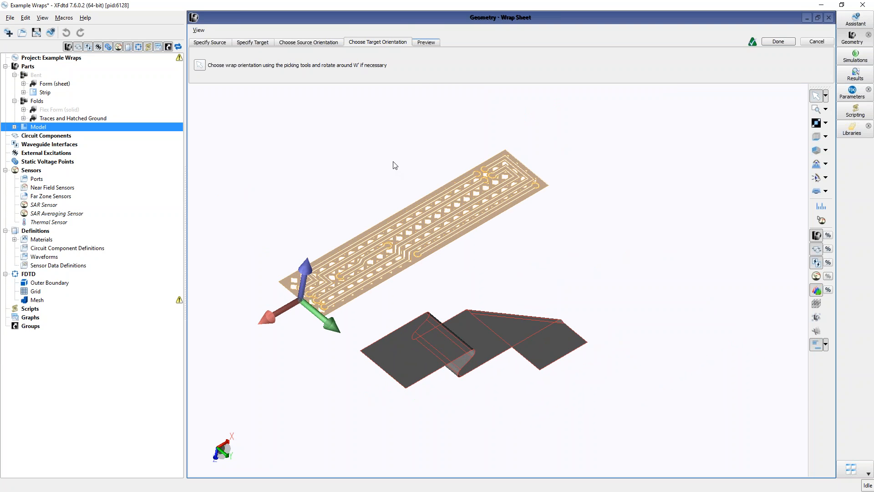
left_click_drag(520, 220, 473, 262)
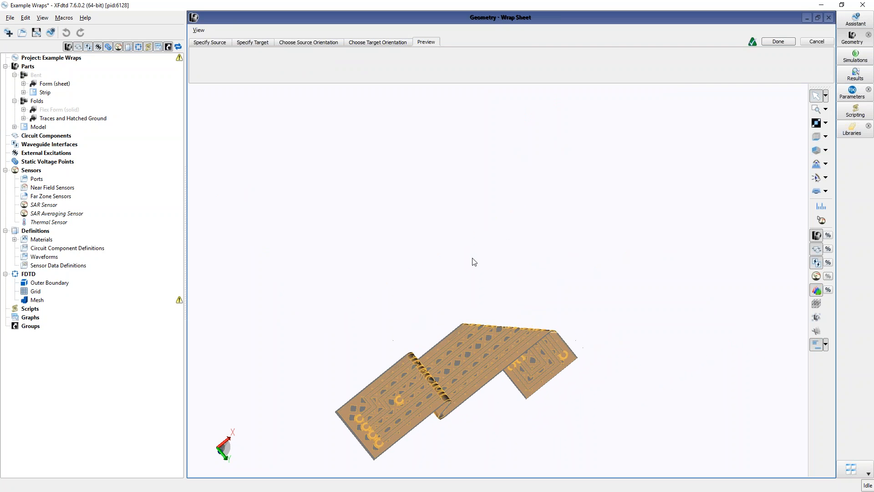
left_click(816, 125)
left_click_drag(584, 190, 411, 288)
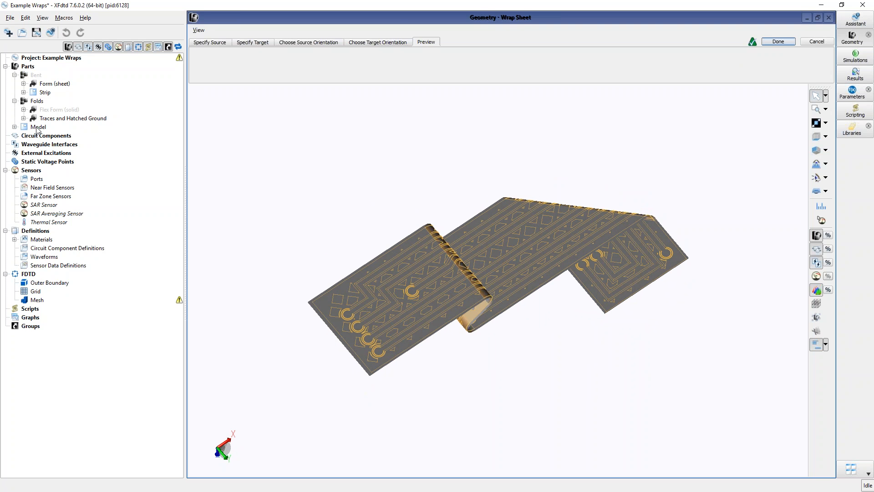
key("Return")
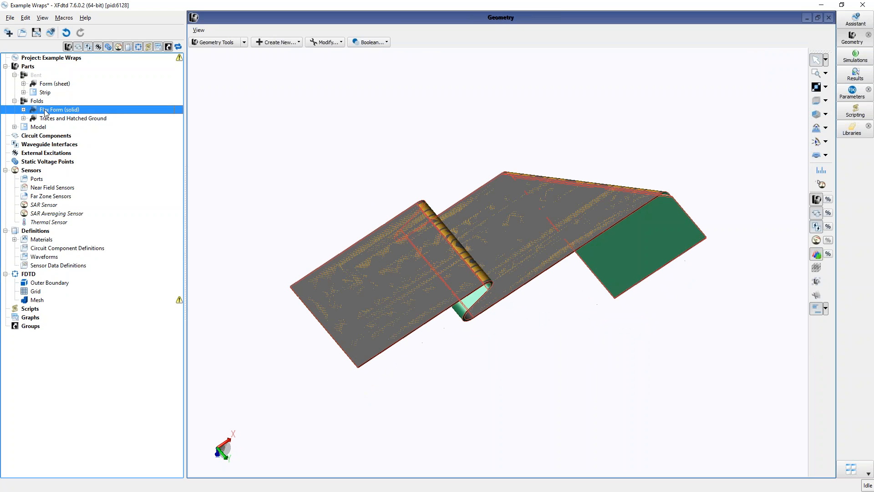
- Show the Flex Form (solid) part again, hide the Model sheet body, and inspect the wrapped traces on both sides of the folds
right_click(46, 109)
key("Escape")
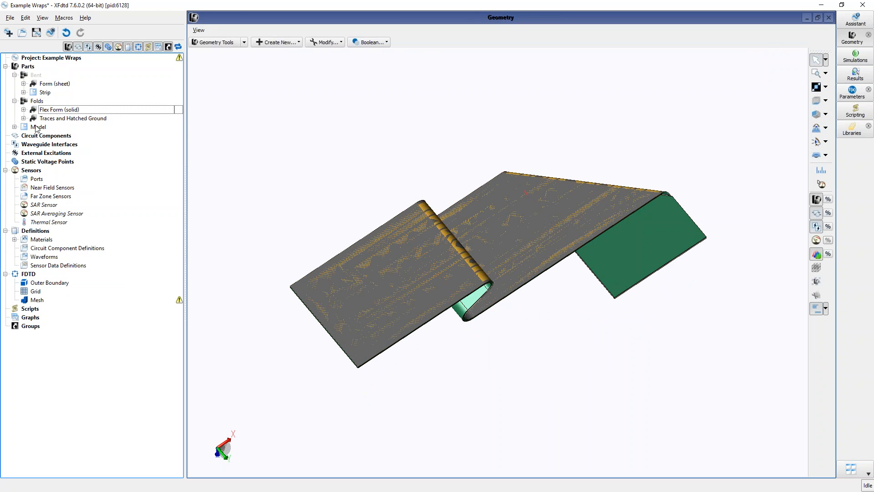
right_click(35, 126)
left_click(69, 216)
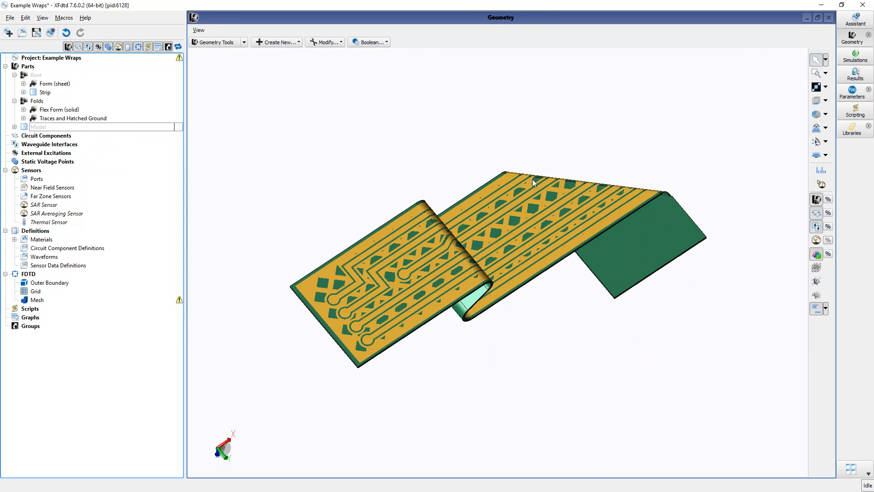
middle_click_drag(501, 213, 408, 265)
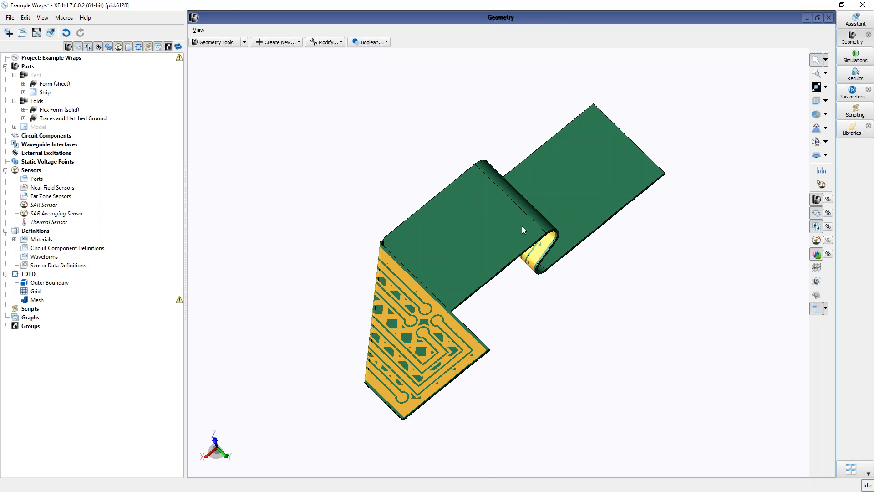
mouse_move(505, 242)
middle_mouse_down()
mouse_move(413, 280)
mouse_move(485, 214)
mouse_move(436, 292)
mouse_move(451, 246)
mouse_move(478, 405)
mouse_move(427, 390)
mouse_move(394, 356)
middle_mouse_up()
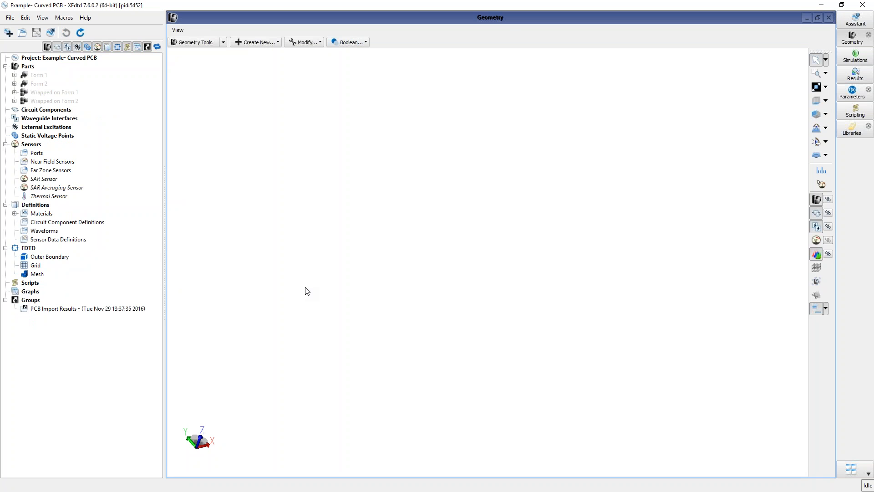
- Open the ppsu PCB folder for ODB++ import in the Curved PCB project and load the saved import settings
left_click(10, 18)
mouse_move(68, 112)
left_click(120, 137)
left_click(562, 318)
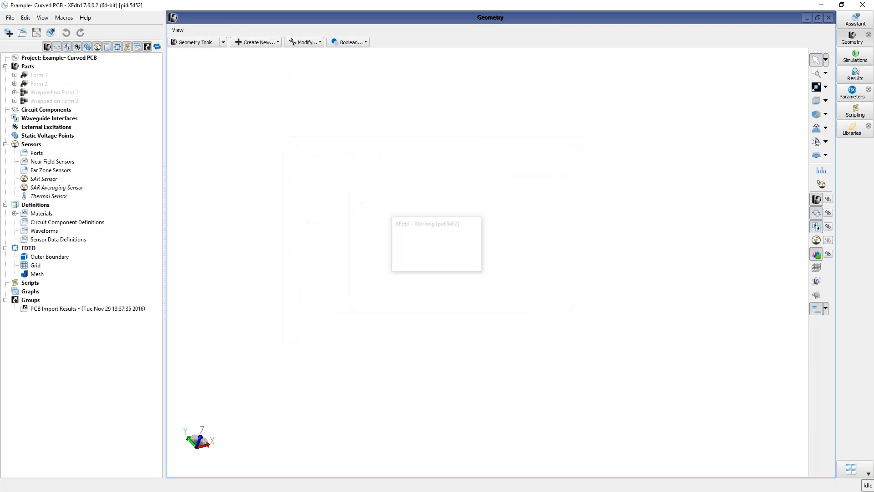
left_click(191, 368)
left_click(398, 305)
- Set the ODB++ database ID to Unwrapped, import the board and dismiss the import log
left_click(252, 124)
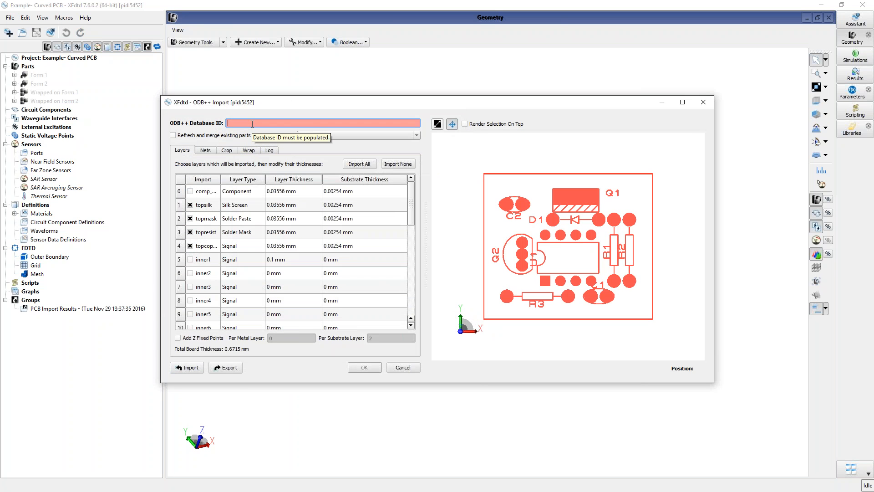
type("Unwrapped")
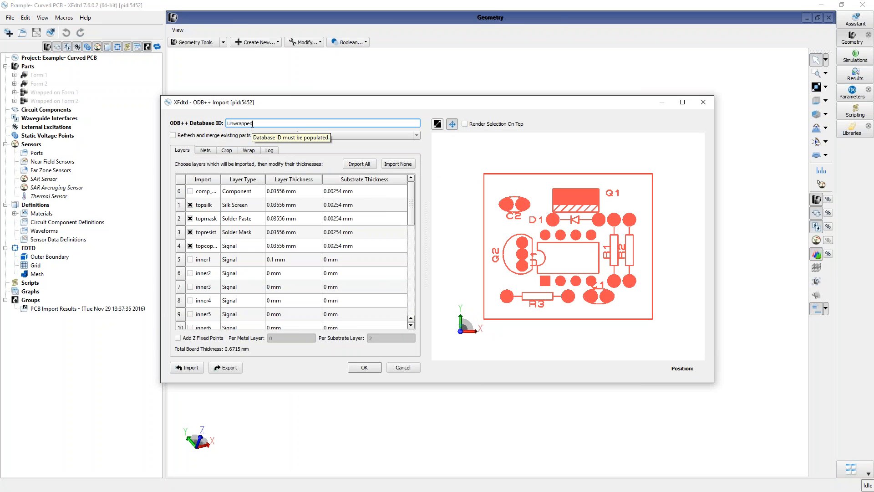
left_click(365, 367)
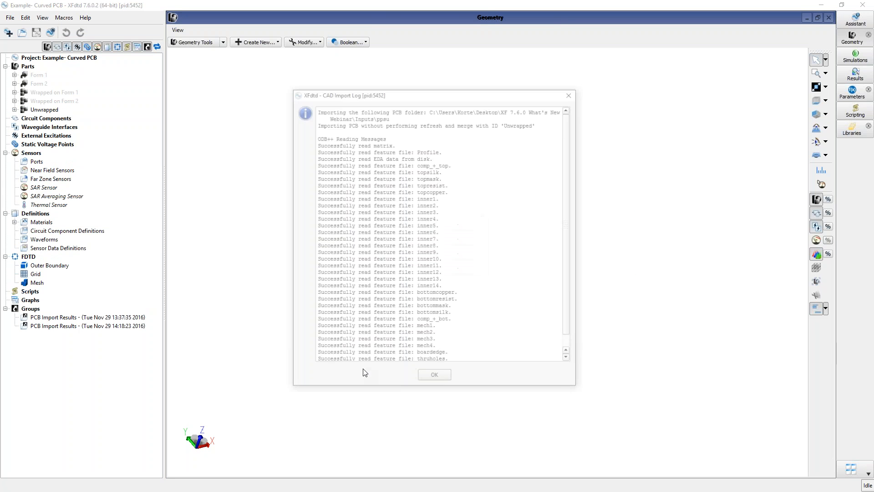
left_click(436, 381)
left_click_drag(469, 318, 427, 311)
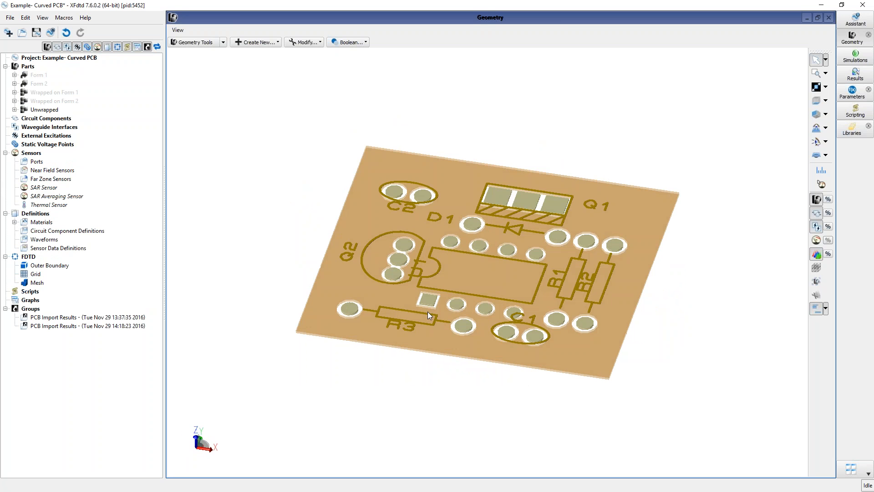
left_click_drag(420, 253, 435, 245)
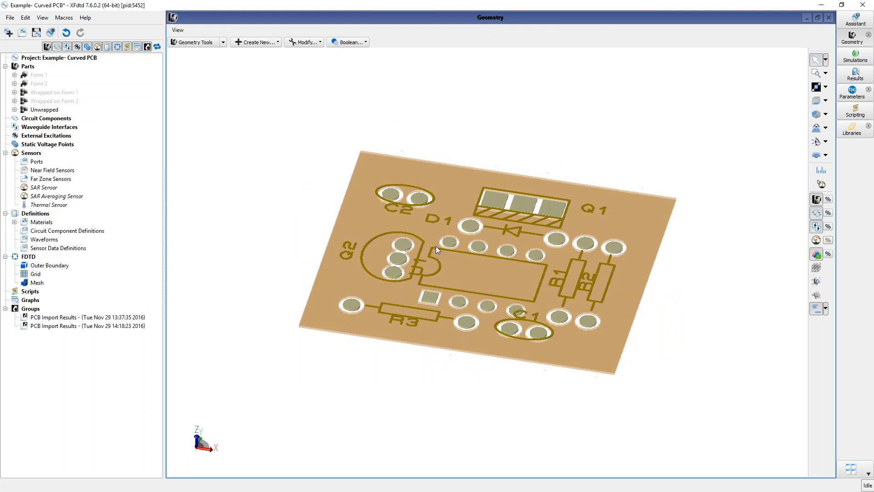
- Make the Form 1 part visible and examine its curved surface alongside the flat Unwrapped board
left_click(35, 76)
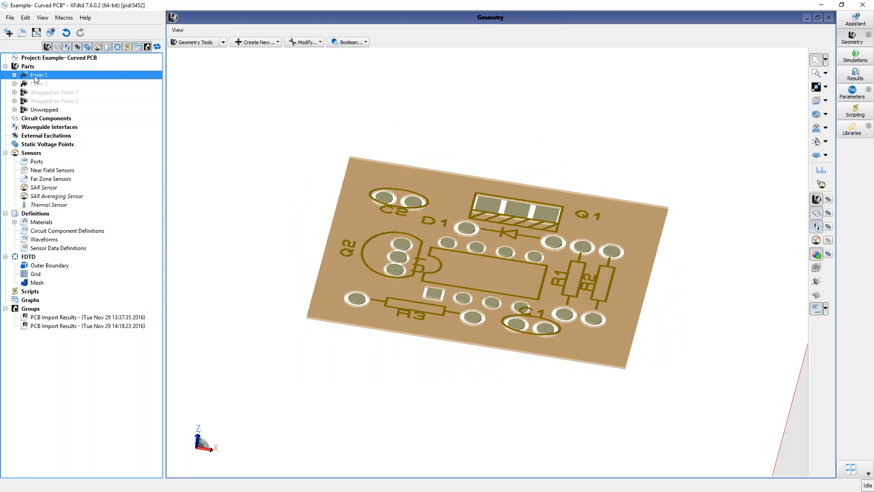
right_click(35, 76)
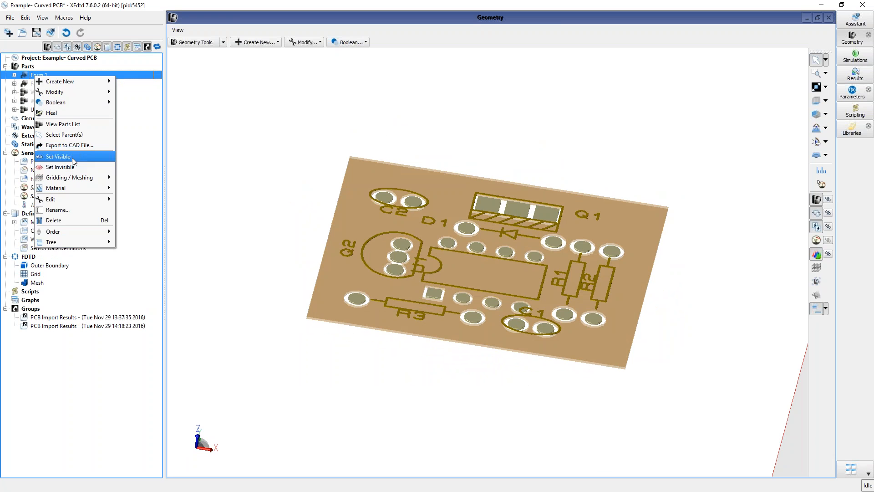
left_click(71, 156)
scroll(711, 189, "down", 3)
middle_click_drag(659, 227, 720, 208)
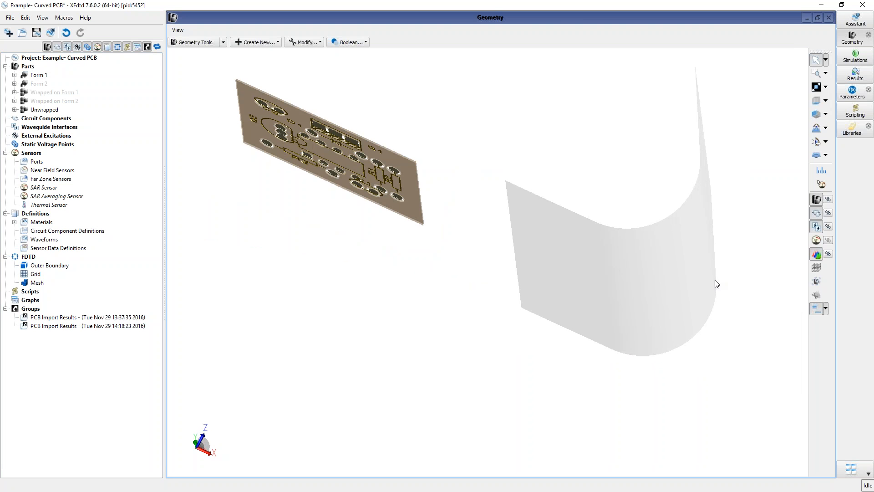
middle_click_drag(579, 164, 519, 287)
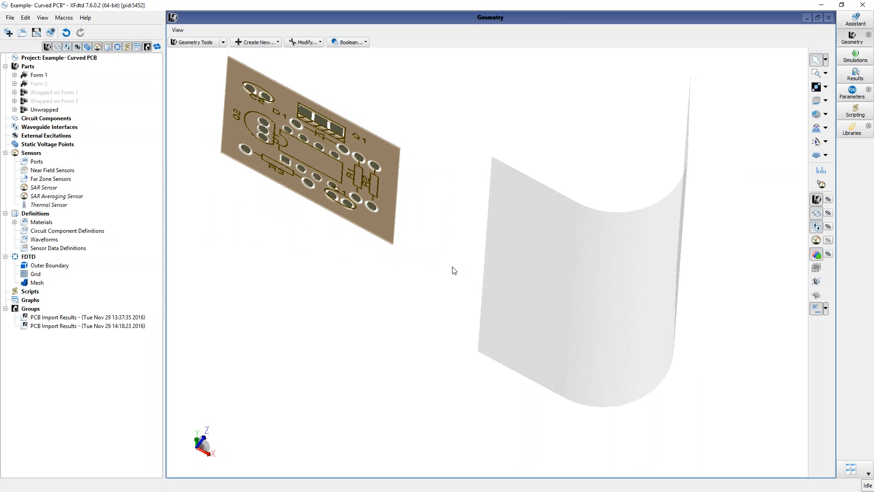
middle_click_drag(302, 258, 287, 277)
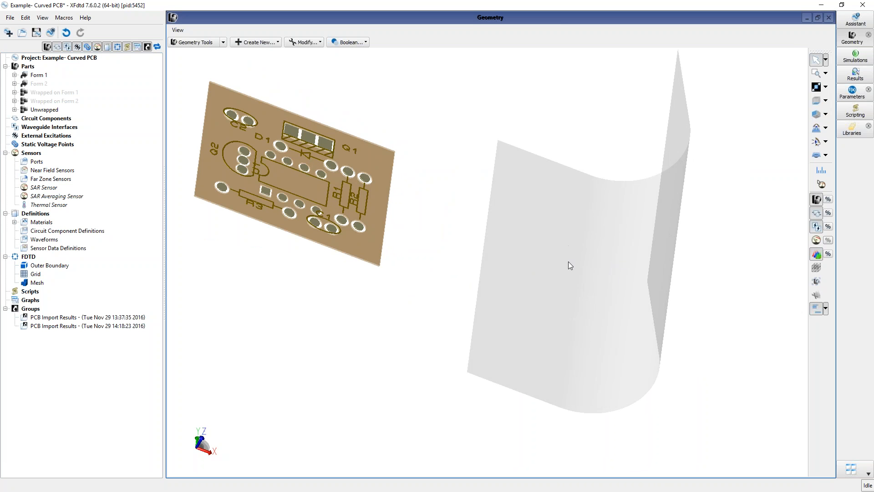
middle_click_drag(567, 269, 631, 284)
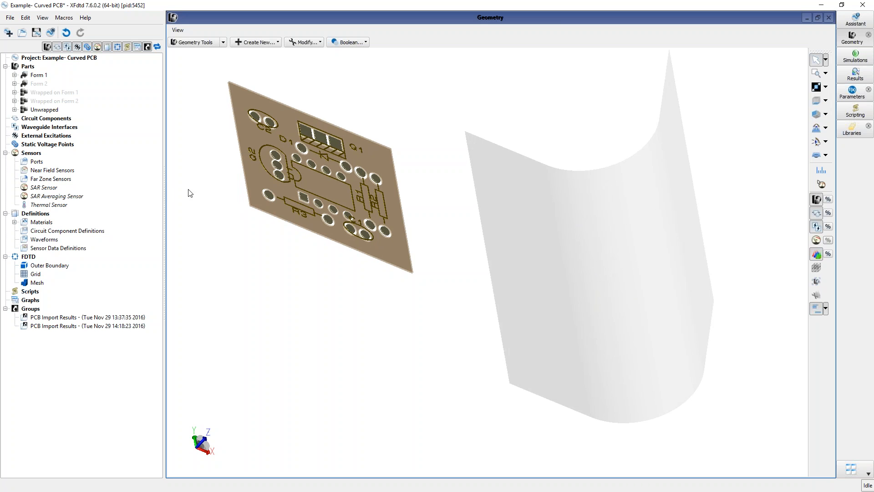
- Add a locator to the Form 1 part and rename it Form 1
right_click(35, 79)
key("Escape")
left_click(14, 74)
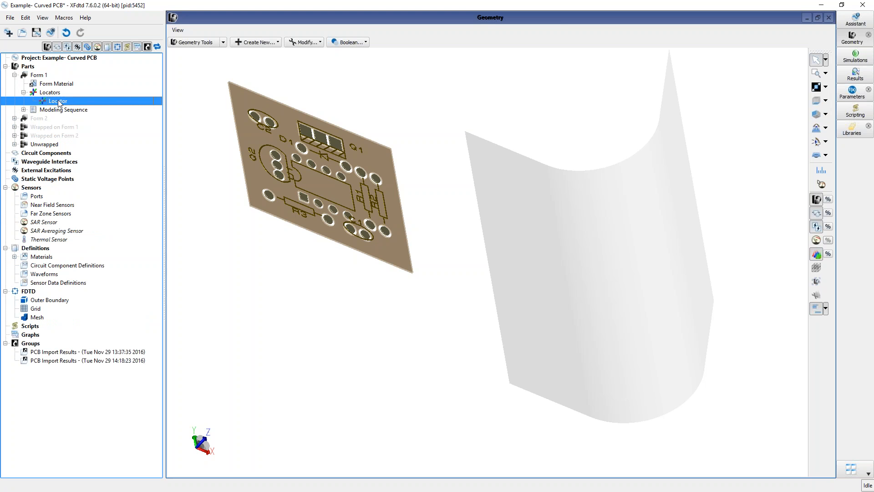
left_click(57, 102)
type("Form 1")
key("Return")
- Attach the Form 1 locator's origin and normal to the cylindrical face of Form 1 using the Simple Plane tool and finish editing
double_click(43, 103)
left_click(469, 96)
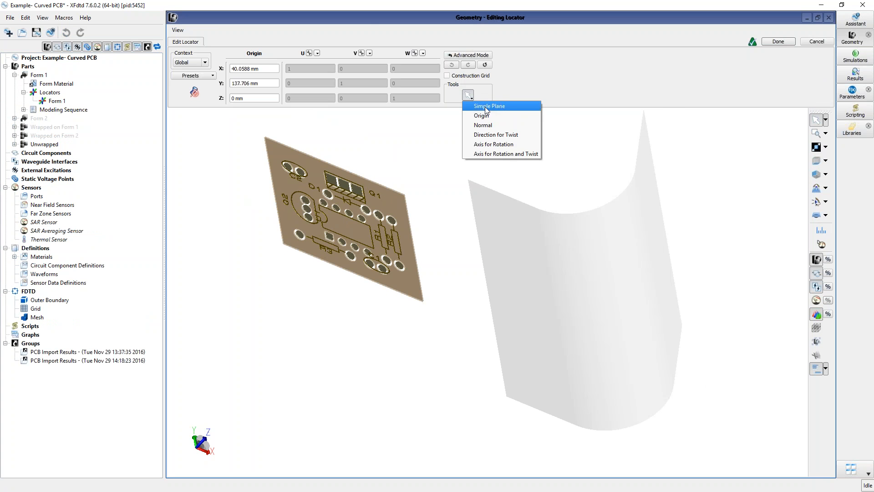
left_click(489, 106)
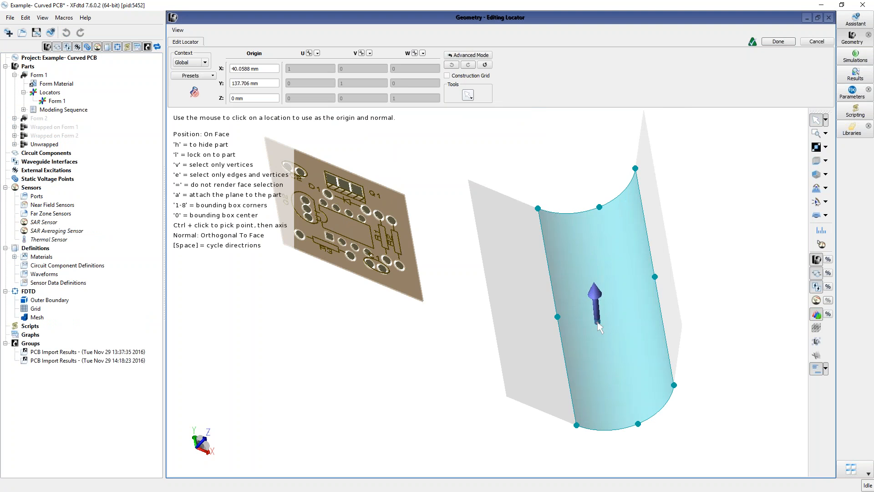
key("a")
left_click(593, 302)
middle_click_drag(430, 417, 420, 385)
middle_click_drag(574, 395, 384, 318)
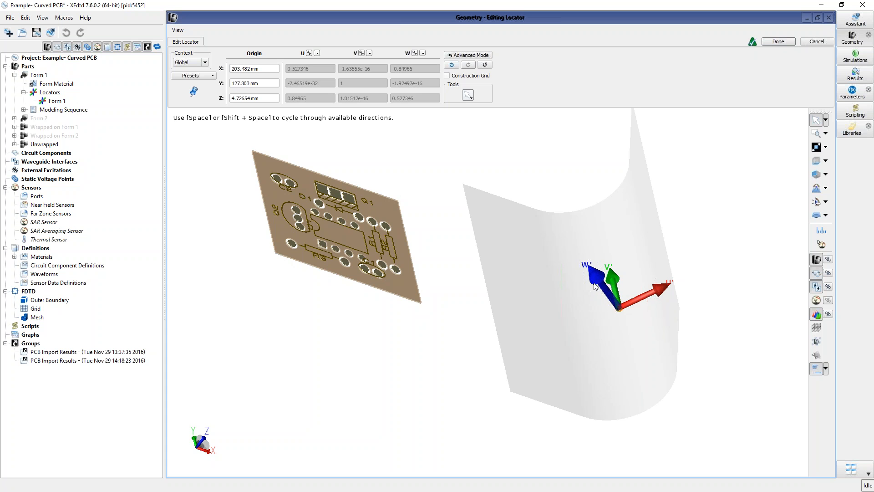
left_click(779, 41)
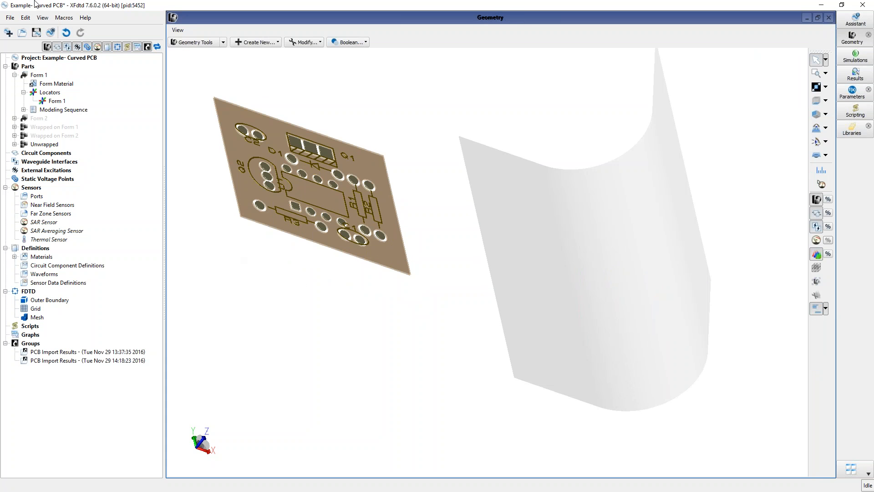
- Start another ODB++ PCB import with database ID Wrapped on Form 1 and load the saved import settings
left_click(9, 17)
mouse_move(38, 112)
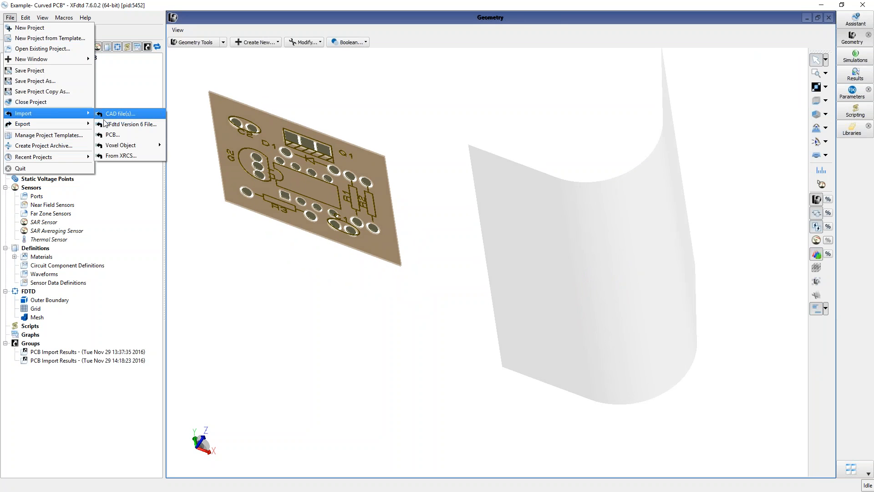
left_click(104, 136)
left_click(555, 316)
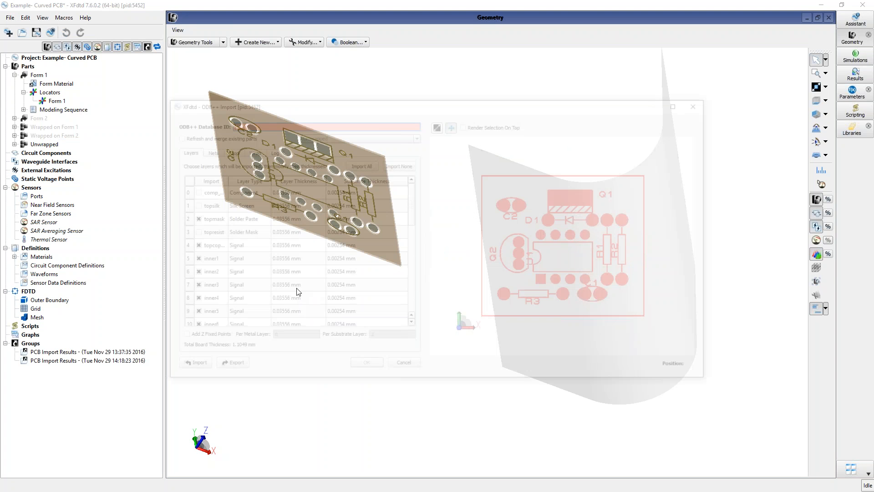
left_click(248, 123)
type("Wrapped on Form 1")
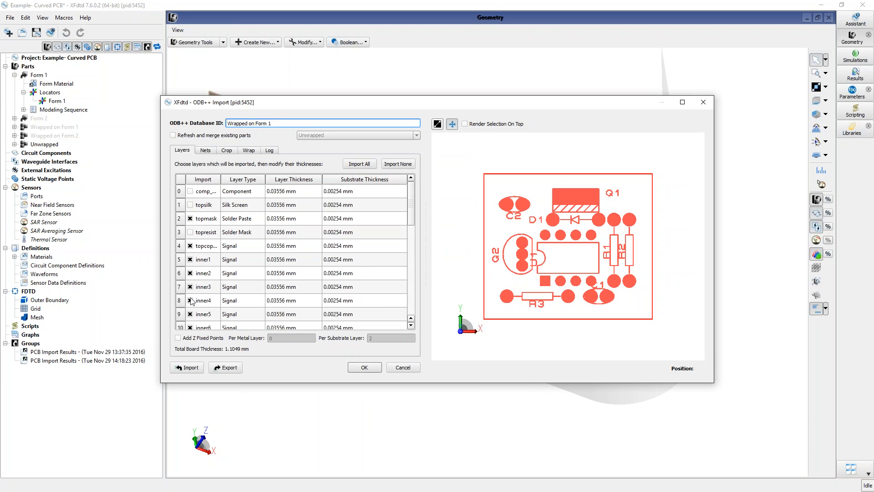
left_click(185, 367)
left_click(397, 305)
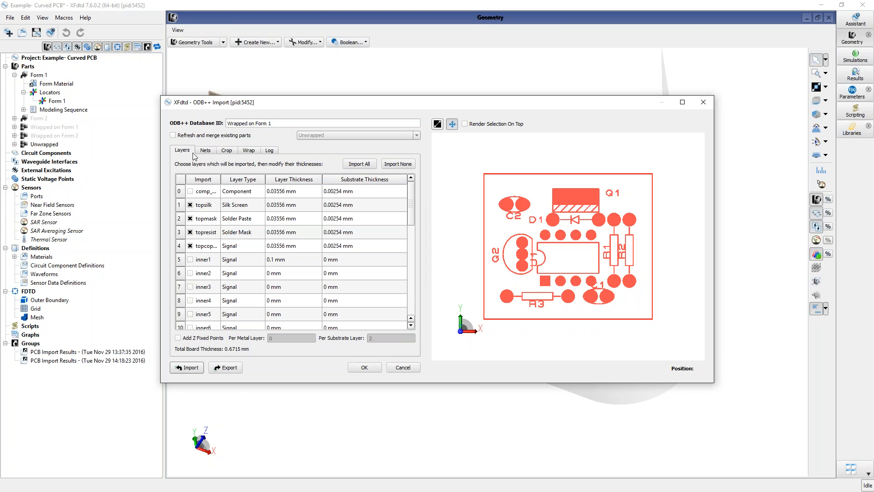
- Enable wrapping with the Form 1 locator, place it at the board centre (X 152.362 mm, Y 129.094 mm), and cancel the import dialog
left_click(248, 151)
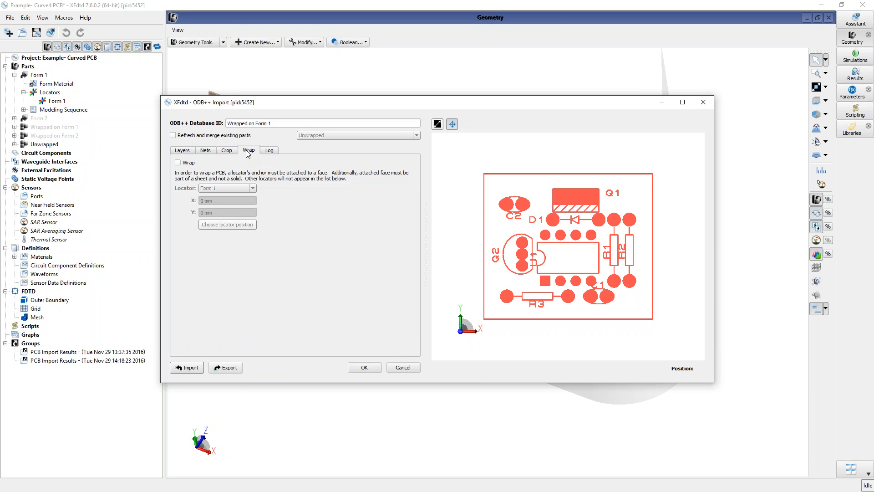
left_click(178, 162)
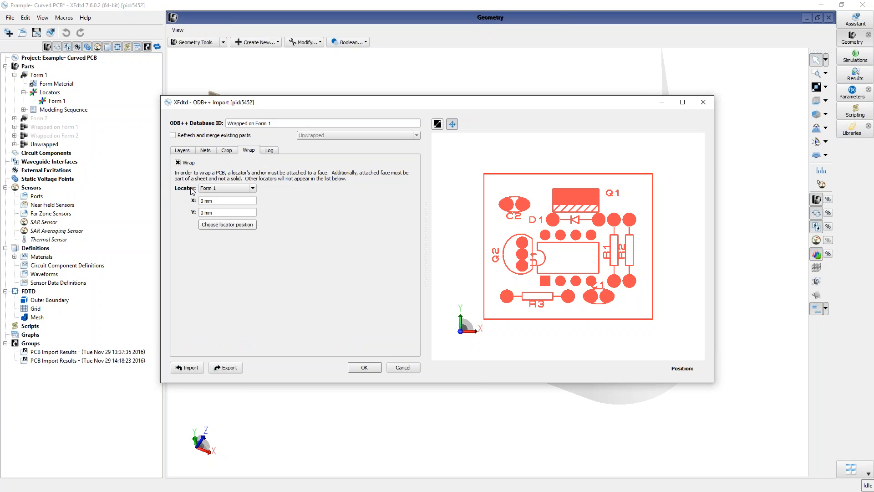
left_click(227, 188)
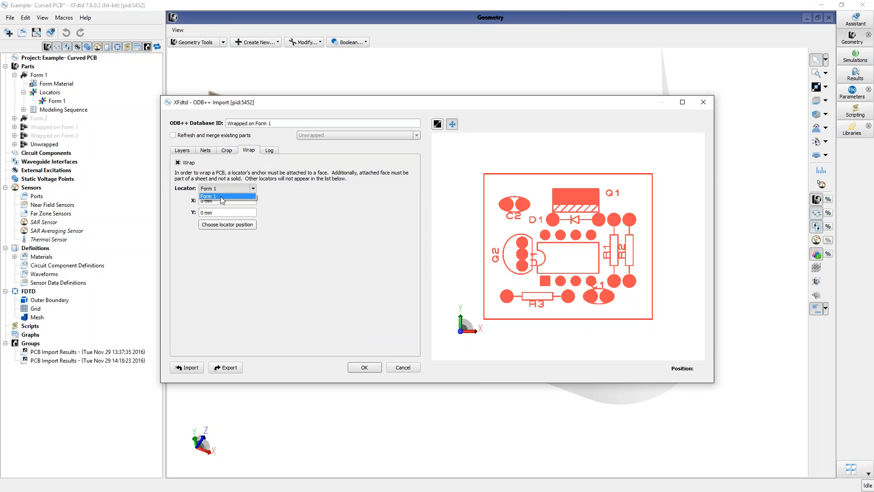
left_click(226, 196)
left_click(234, 226)
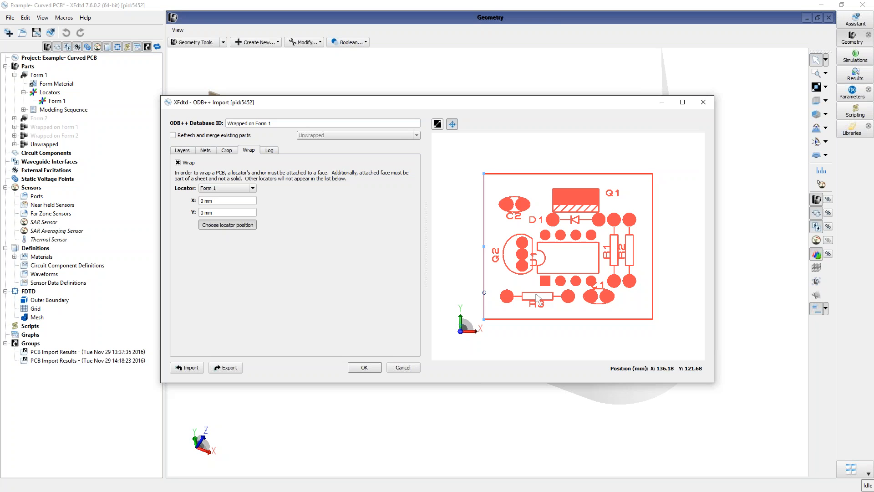
left_click(568, 246)
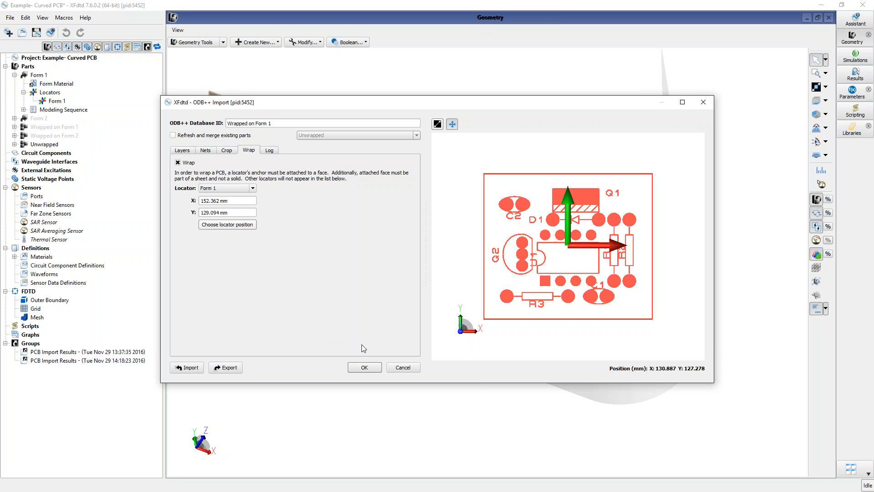
left_click(398, 369)
- Make the Wrapped on Form 1 board visible and examine its curved layer stack-up edge-on and from several angles
right_click(41, 127)
left_click(68, 193)
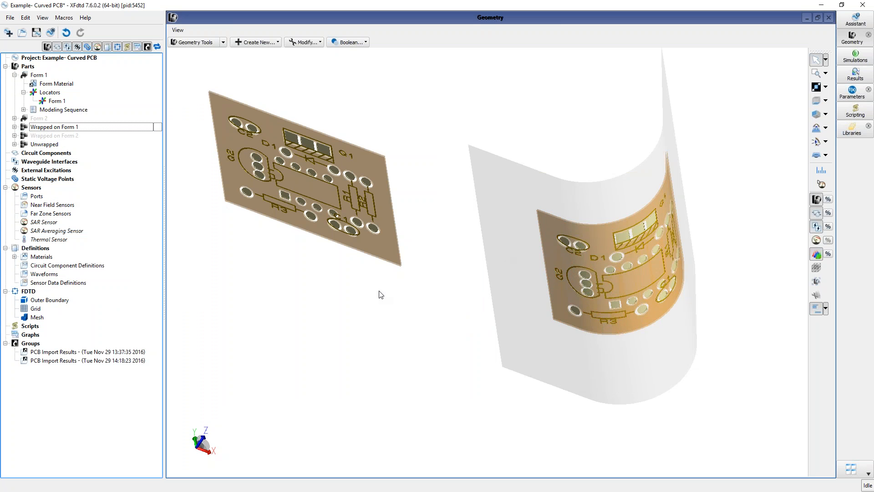
left_click_drag(339, 286, 552, 339)
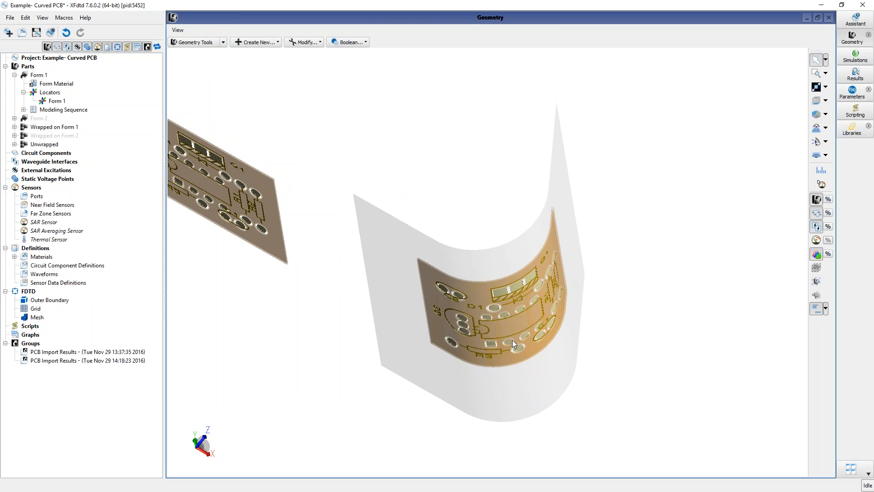
scroll(511, 340, "up", 10)
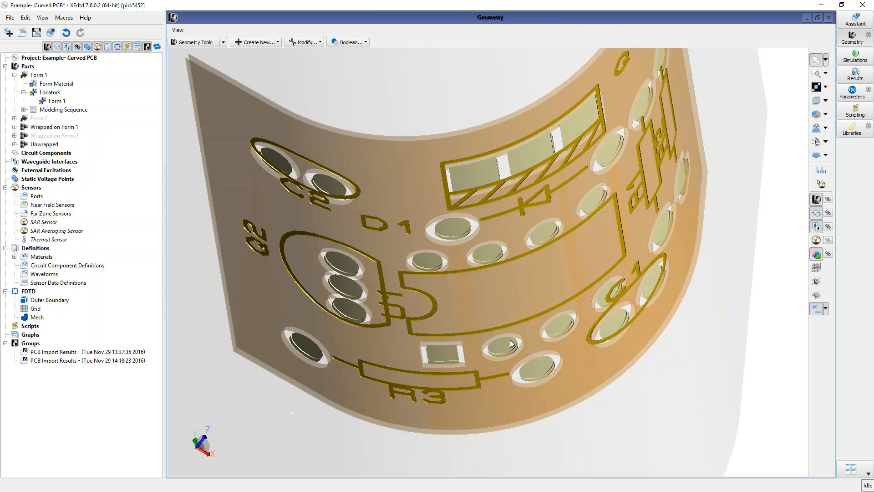
left_click_drag(510, 339, 456, 305)
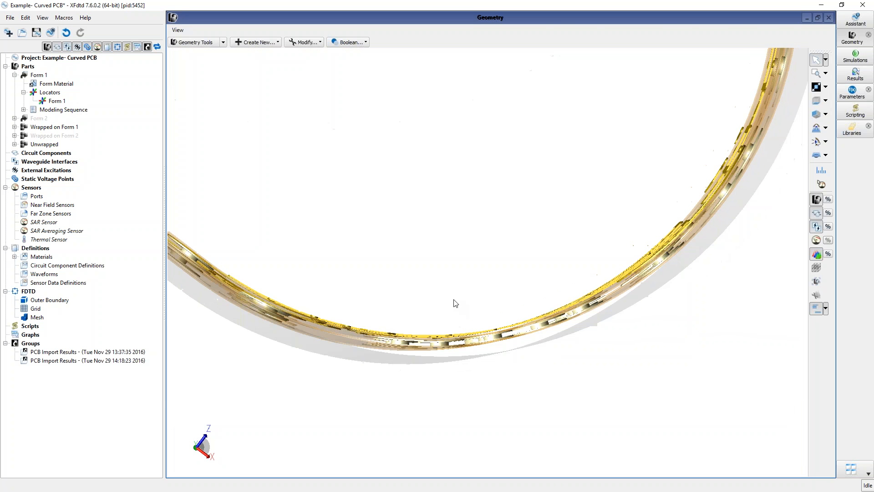
left_click_drag(339, 330, 492, 345)
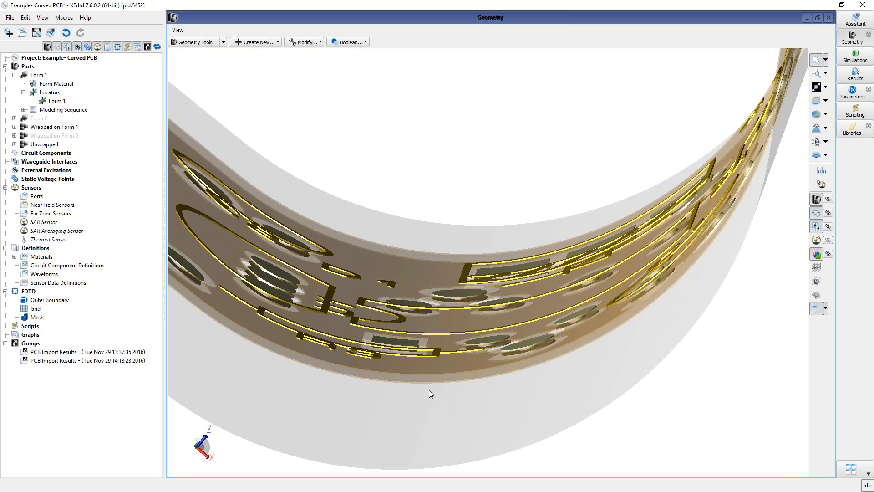
scroll(391, 389, "down", 3)
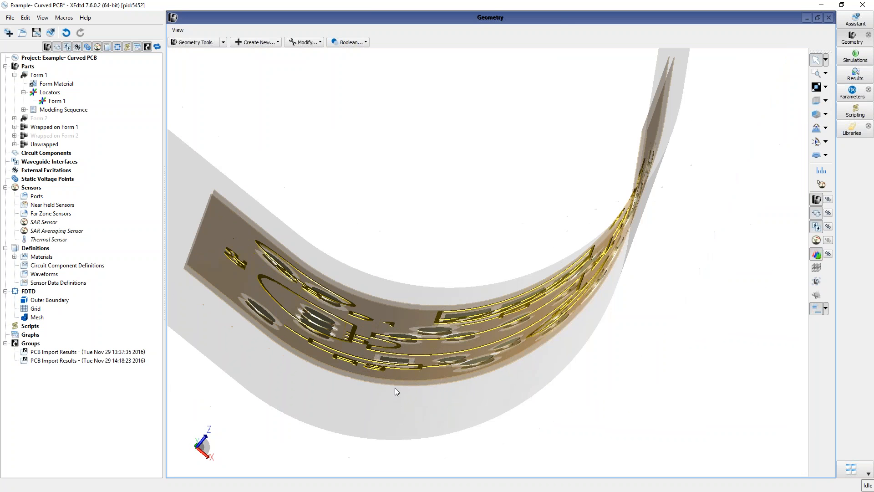
left_click_drag(395, 394, 453, 377)
scroll(454, 381, "up", 5)
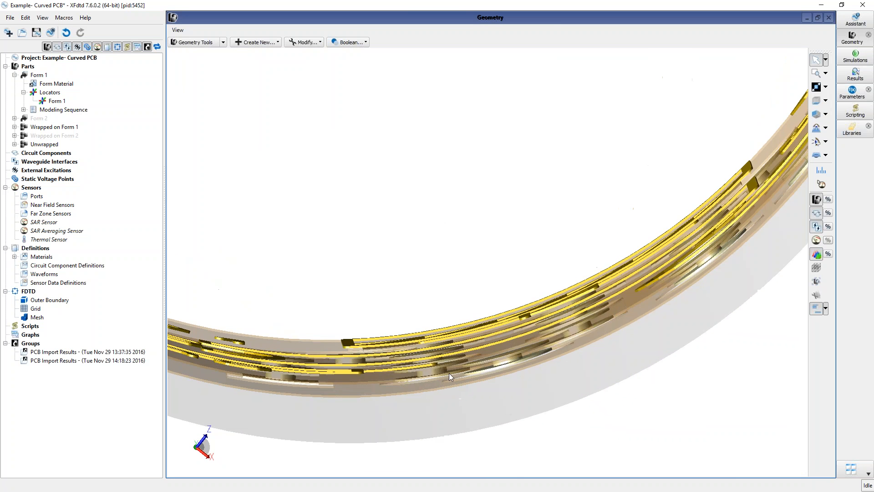
left_click_drag(452, 379, 507, 369)
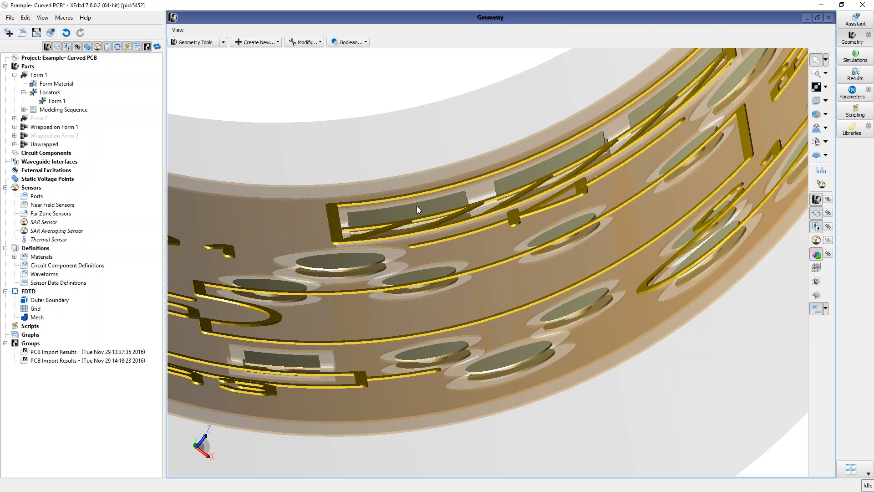
scroll(373, 283, "down", 5)
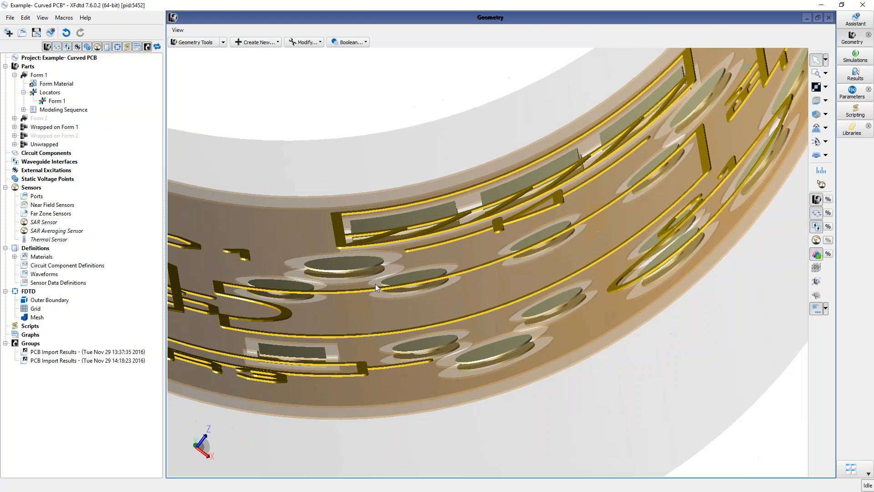
- Select individual pads and layer surfaces on the flat Unwrapped board to inspect which nets and layers they belong to
left_click_drag(376, 279, 446, 319)
left_click(436, 321)
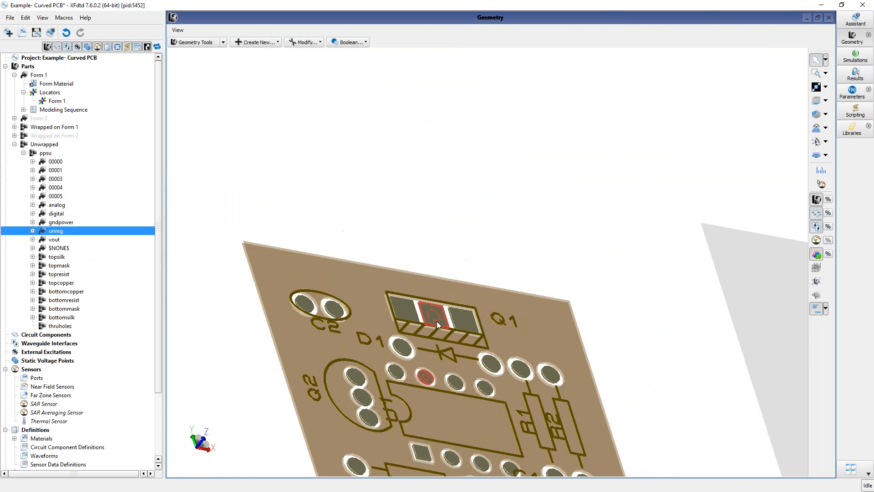
left_click(475, 338)
left_click(522, 369)
left_click(548, 371)
left_click(488, 400)
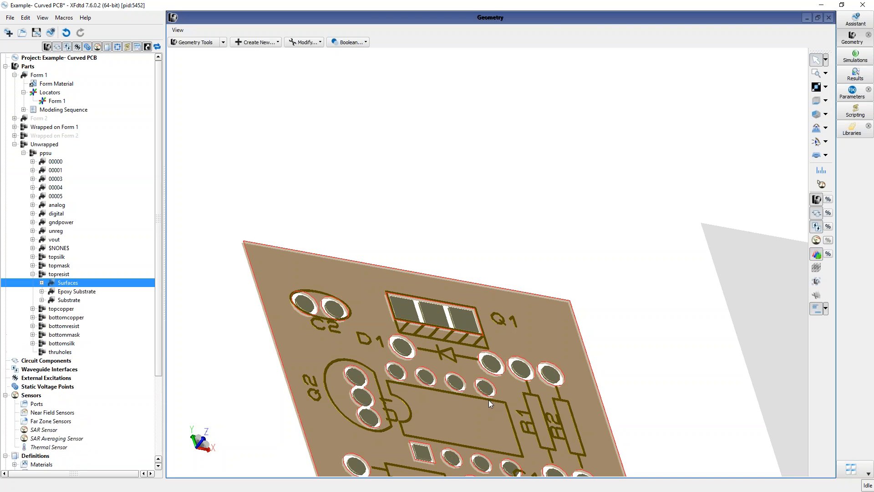
left_click(538, 399)
- Select pads and layer surfaces on the Wrapped on Form 1 board to compare its nets and layers with the flat board
middle_click_drag(530, 241, 155, 155)
left_click_drag(455, 309, 341, 311)
left_click(638, 298)
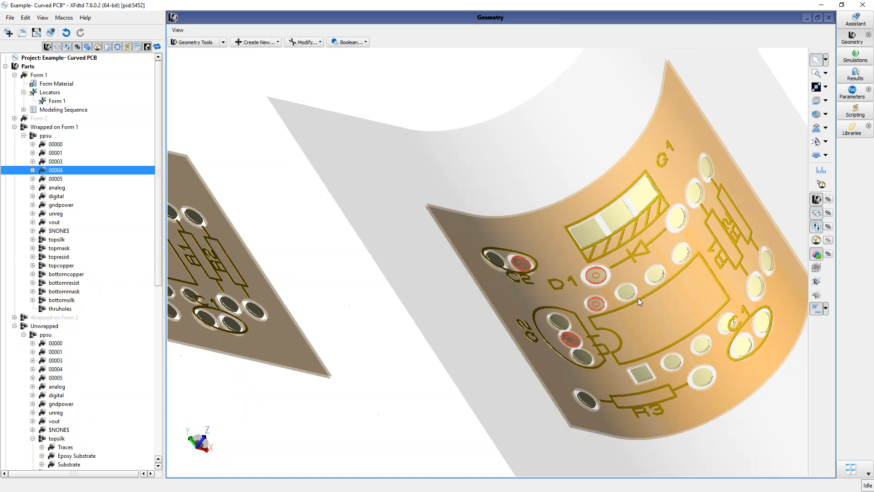
left_click(662, 279)
left_click(661, 278)
left_click(661, 210)
left_click(759, 285)
left_click(322, 419)
scroll(325, 420, "down", 3)
middle_click_drag(327, 446, 482, 355)
left_click_drag(482, 355, 594, 364)
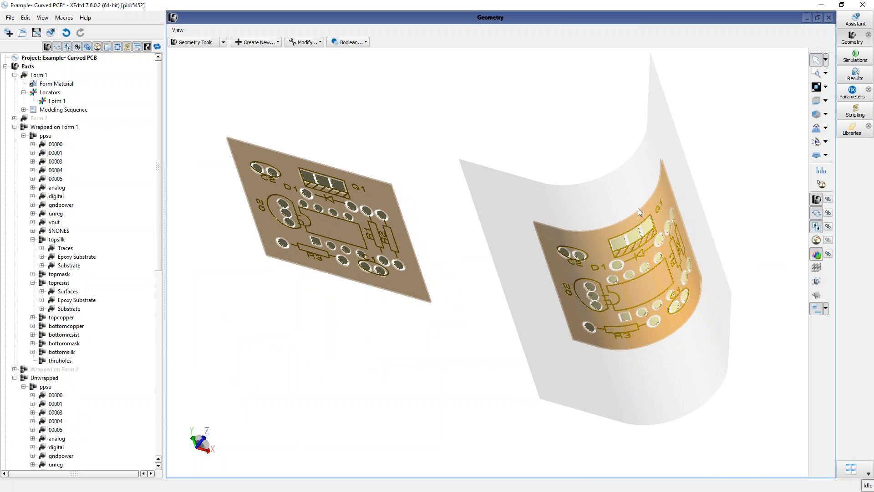
- Make the Form 2 part visible, view its curved surface, and collapse the Wrapped on Form 1 and Unwrapped part trees
left_click_drag(623, 322, 633, 371)
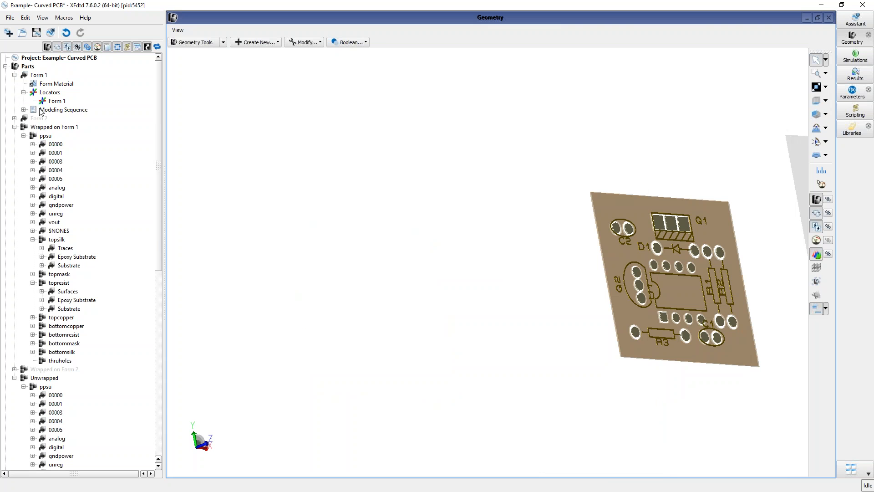
right_click(34, 119)
left_click(64, 198)
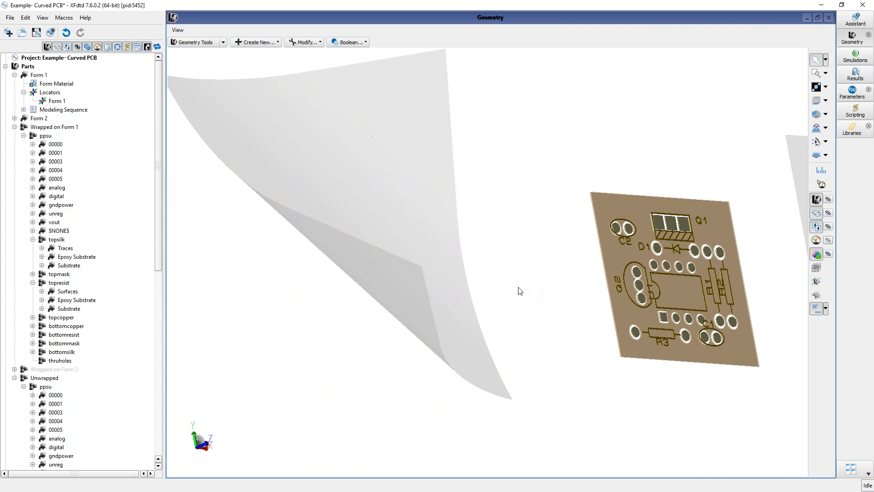
left_click_drag(518, 296, 433, 210)
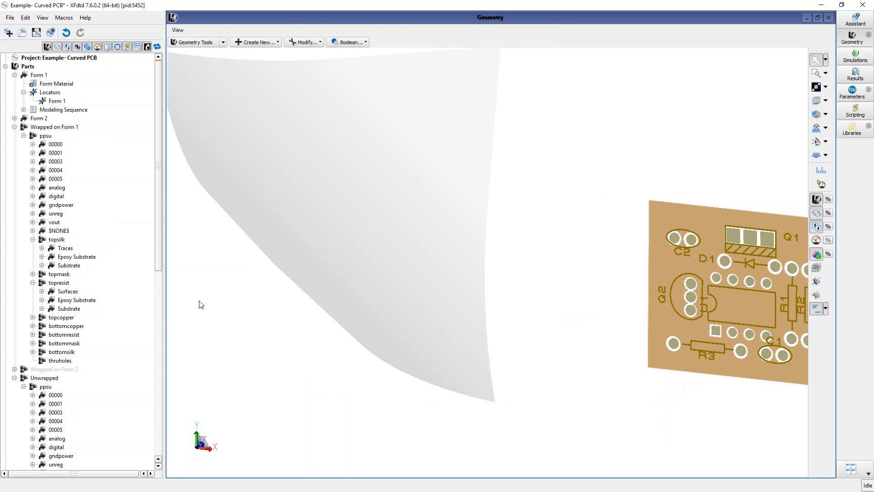
left_click(14, 126)
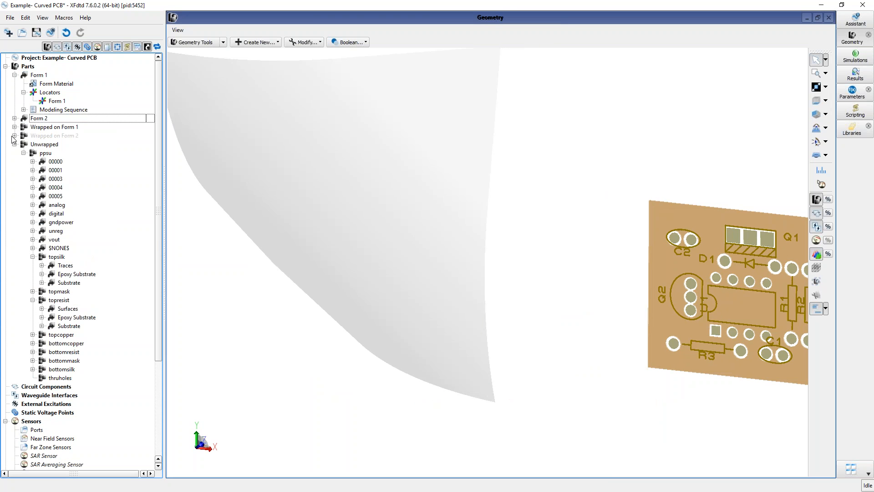
left_click(14, 144)
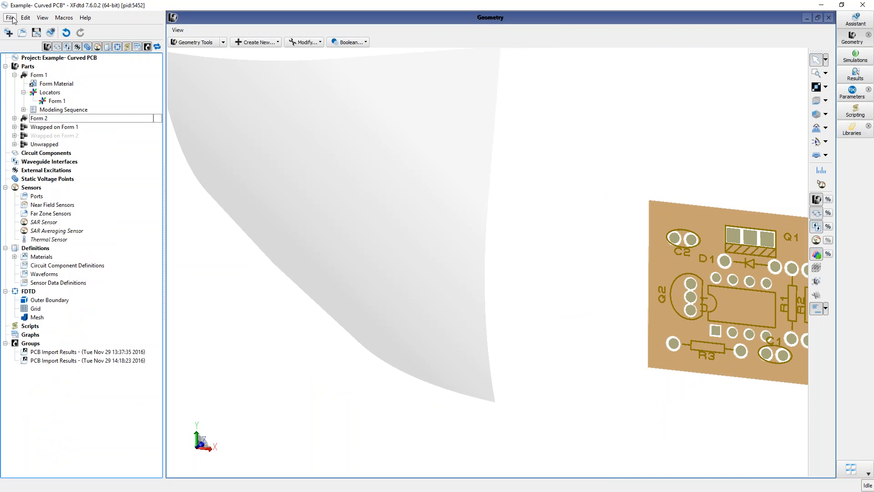
- Add a locator to the Form 2 part and open it for editing
right_click(42, 120)
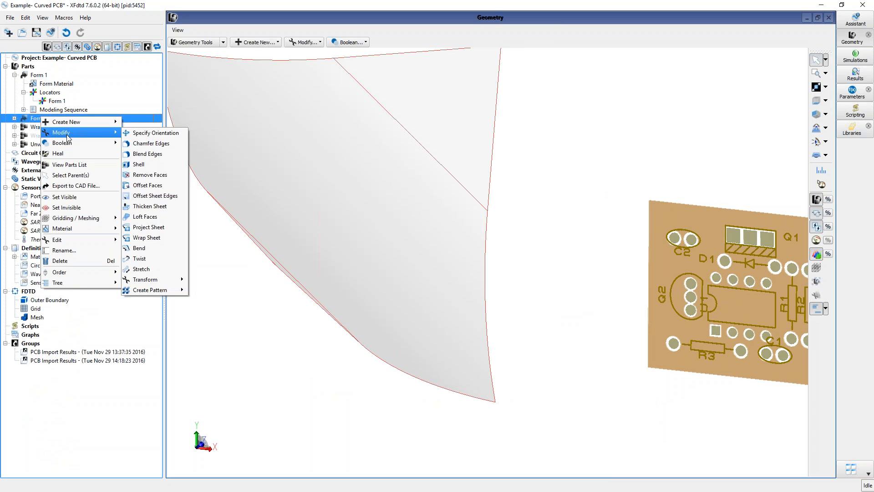
mouse_move(87, 120)
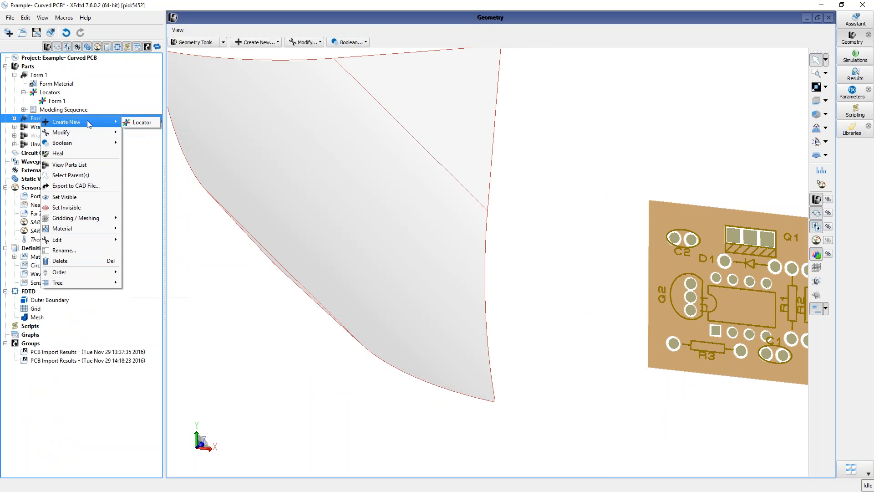
left_click(137, 123)
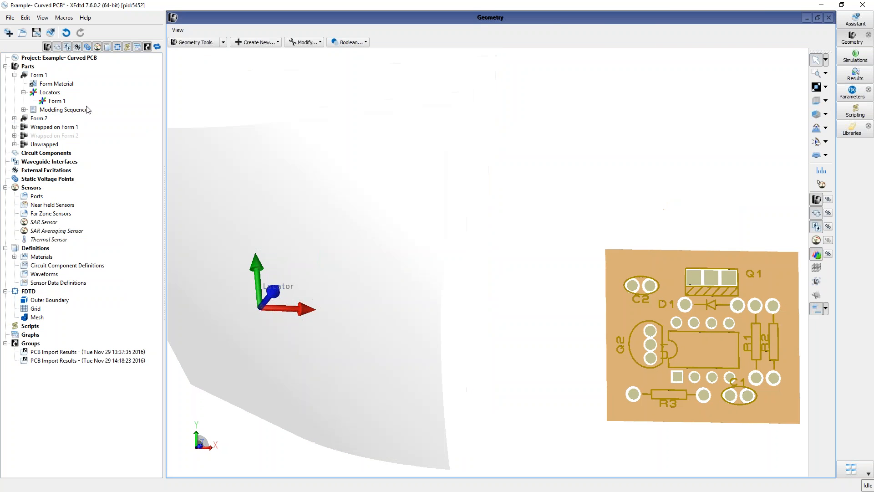
left_click(15, 118)
double_click(44, 144)
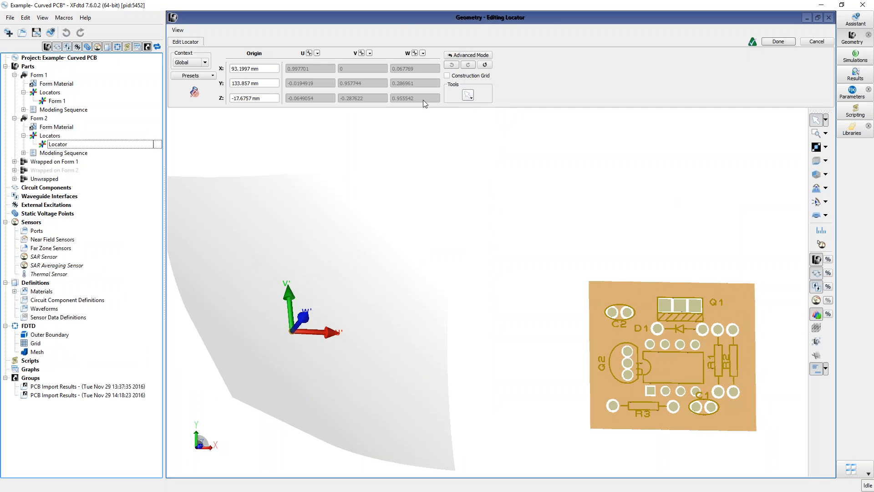
- Attach the Form 2 locator to the curved face with its normal orthogonal, at about X 92.3, Y 135.6, Z -7.1 mm, and accept it
left_click(468, 95)
left_click(477, 116)
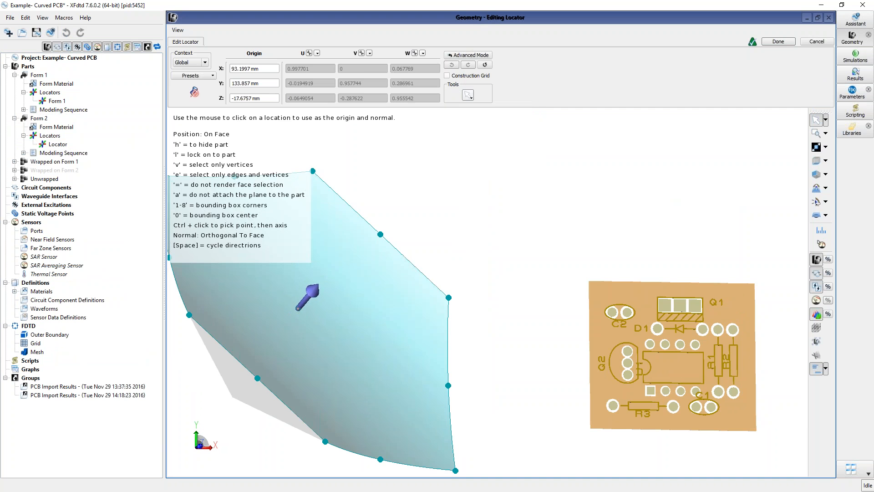
left_click(303, 314)
middle_click_drag(580, 278, 591, 328)
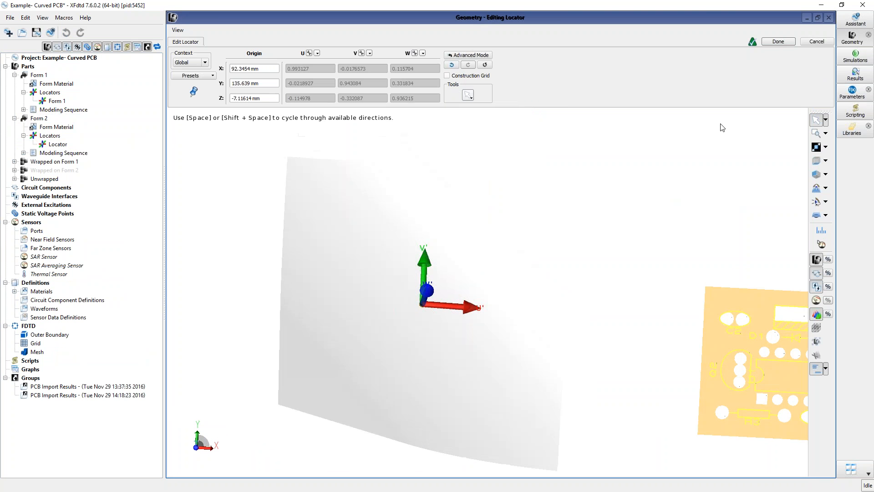
left_click(785, 40)
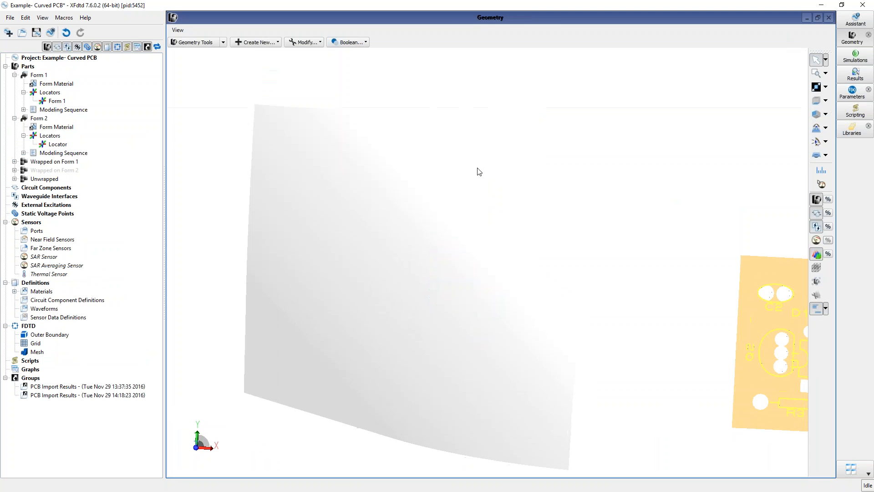
- Begin an ODB++ import of the PCB with the saved import settings and set its database ID to Wrapped on Form 2
left_click(9, 18)
mouse_move(40, 111)
left_click(119, 135)
left_click(564, 323)
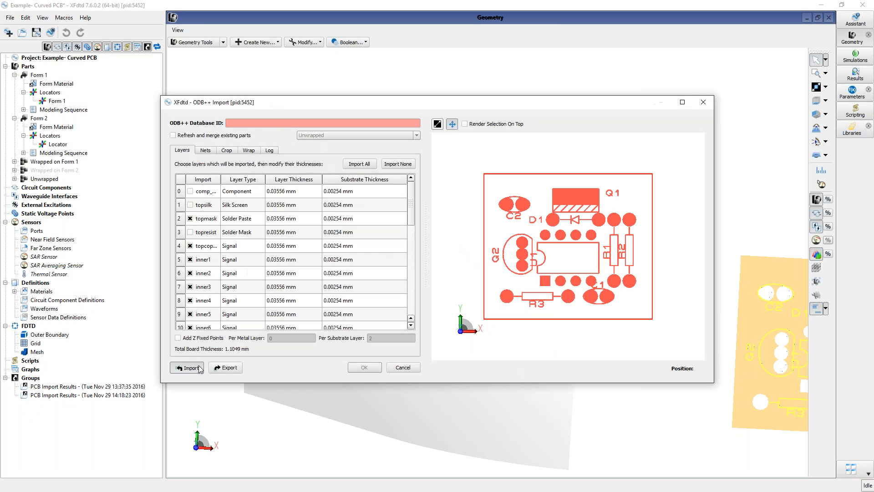
left_click(190, 368)
left_click(394, 305)
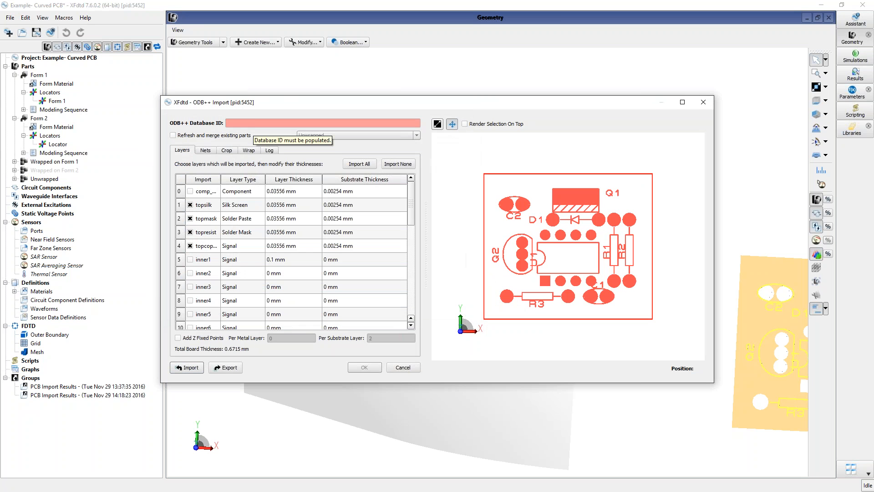
type("Wrapped on Form 2")
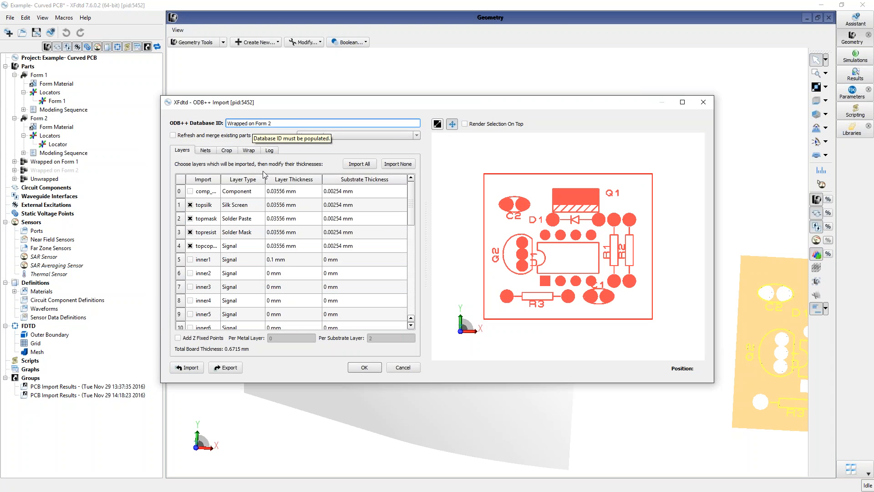
- Enable wrapping with the locator named Locator, anchor it at about X 152.4 mm, Y 129.1 mm on the board, and cancel the import
left_click(251, 152)
left_click(184, 164)
left_click(226, 188)
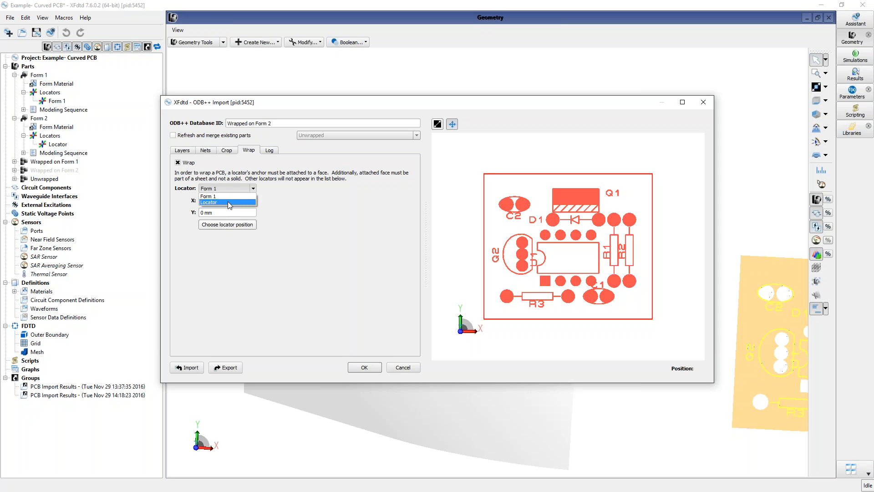
left_click(227, 201)
left_click(227, 225)
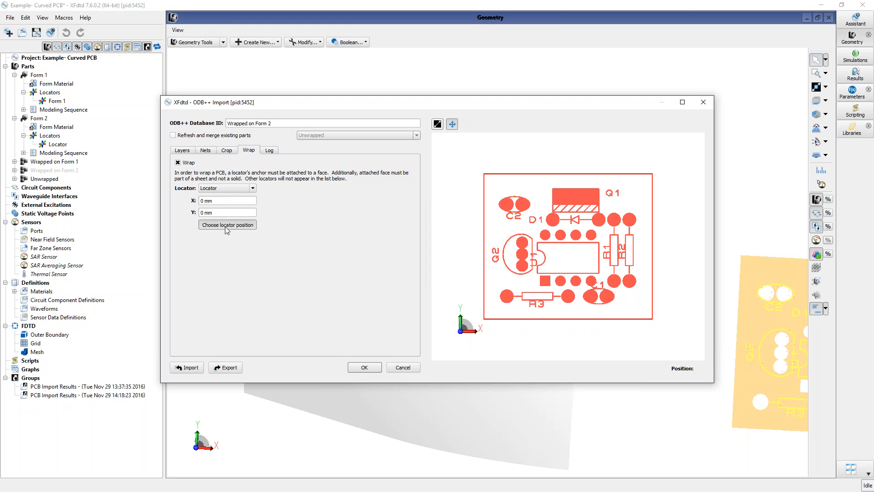
left_click(569, 250)
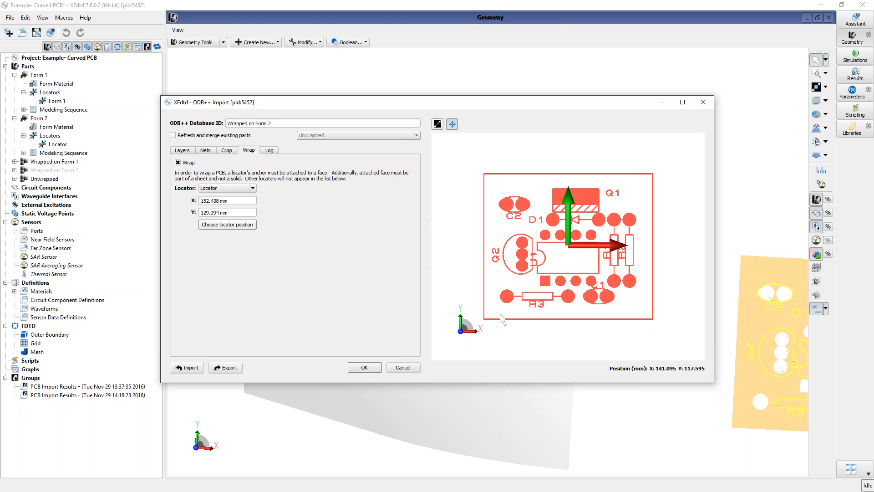
left_click(406, 371)
- Make the Wrapped on Form 2 part visible and examine how its pads, traces and layers follow the curved surface
right_click(67, 172)
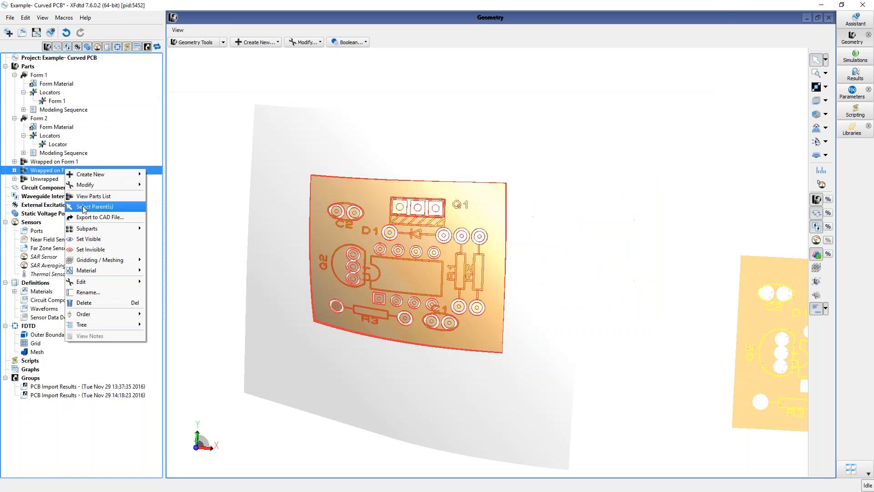
left_click(100, 244)
left_click_drag(497, 299, 493, 282)
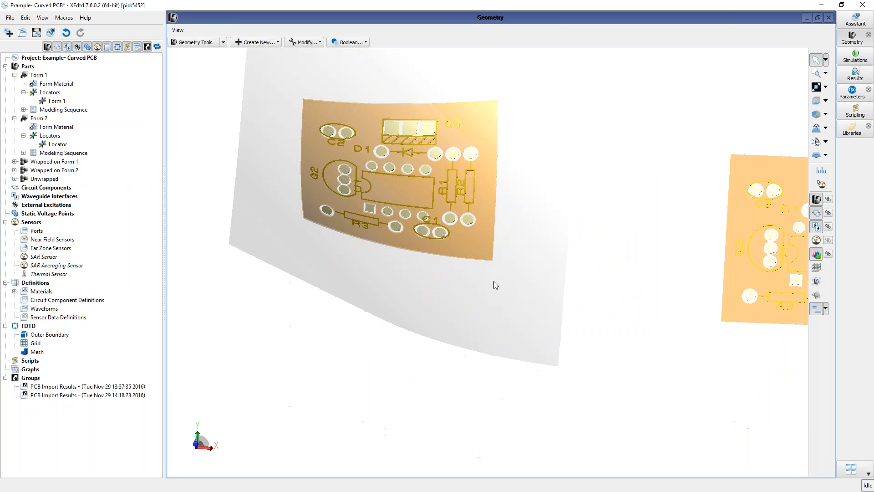
left_click_drag(626, 307, 430, 211)
scroll(430, 212, "up", 10)
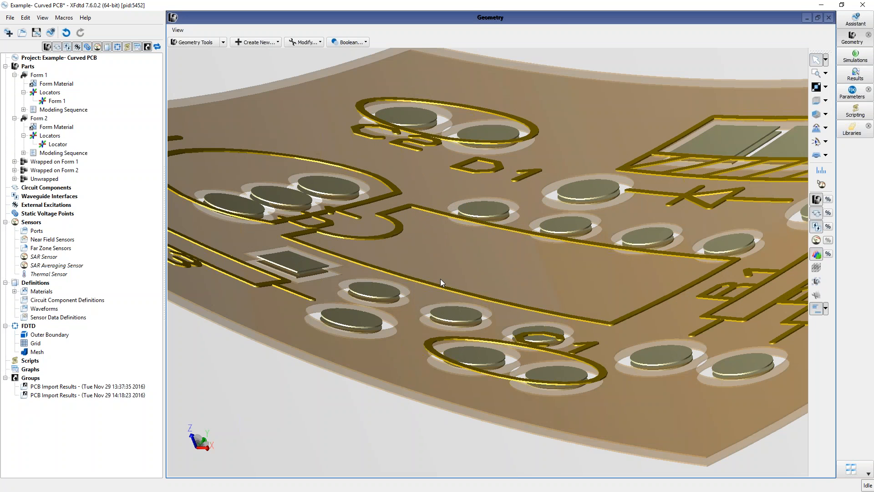
scroll(441, 278, "down", 10)
middle_click_drag(501, 291, 495, 312)
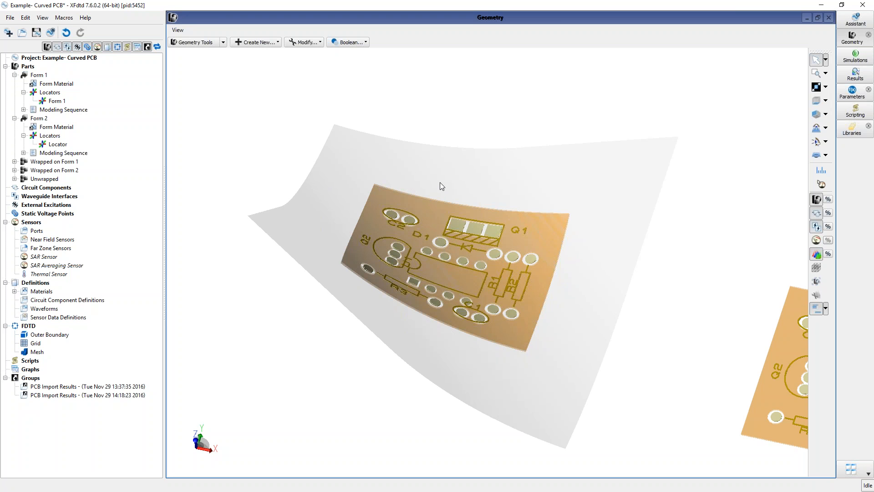
left_click_drag(446, 182, 448, 321)
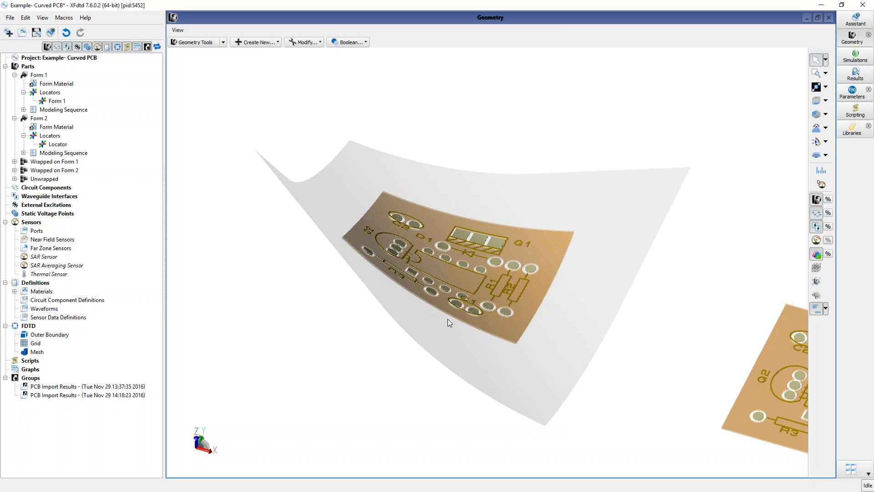